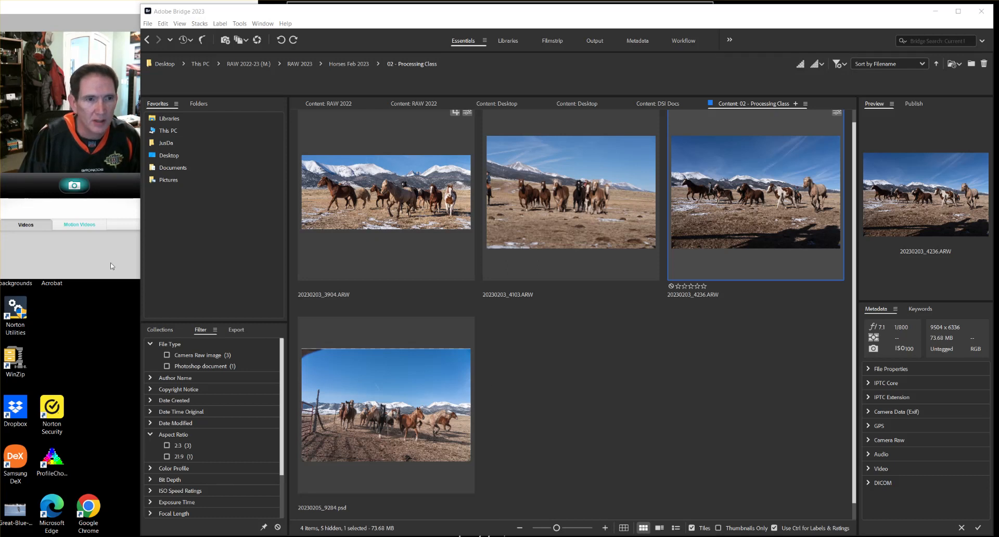
left_click(69, 211)
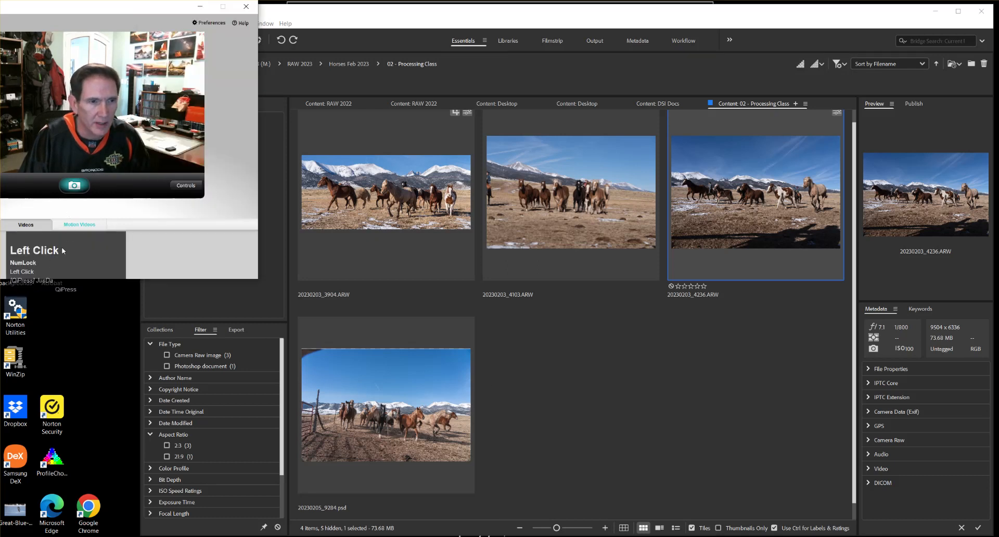
left_click_drag(62, 249, 81, 235)
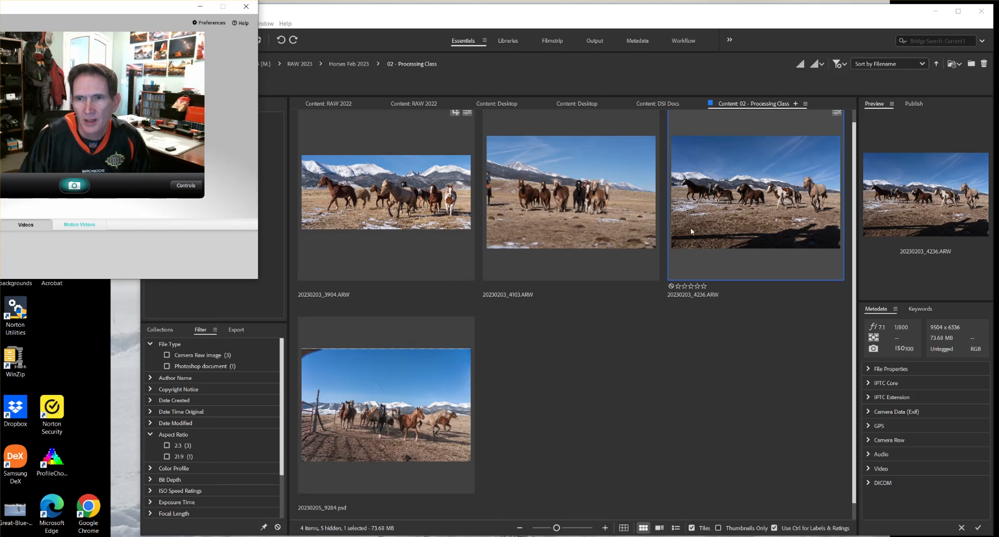
Open 20230203_4236.ARW in Camera Raw and apply the Auto tonal adjustments, with Exposure set to +0.40.
left_click(698, 196)
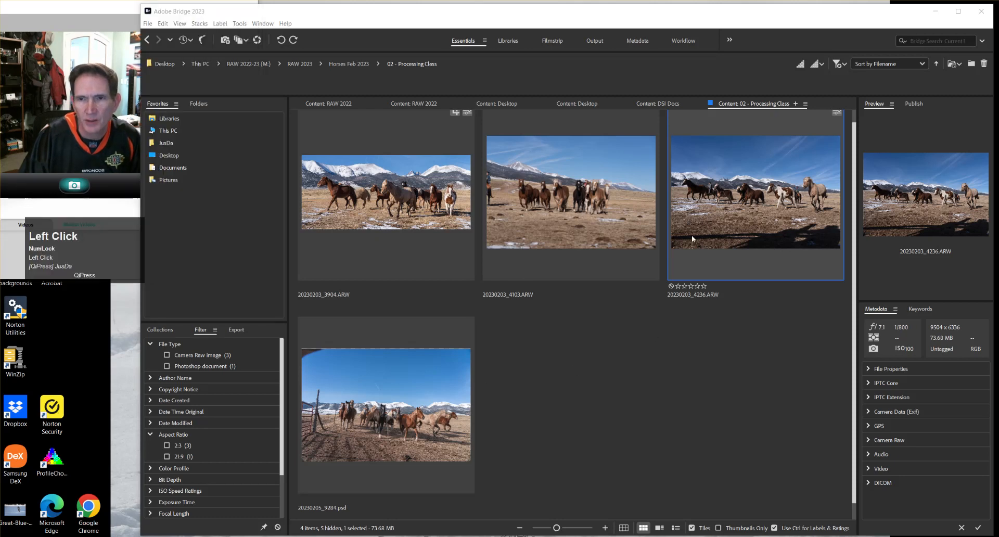
left_click(692, 202)
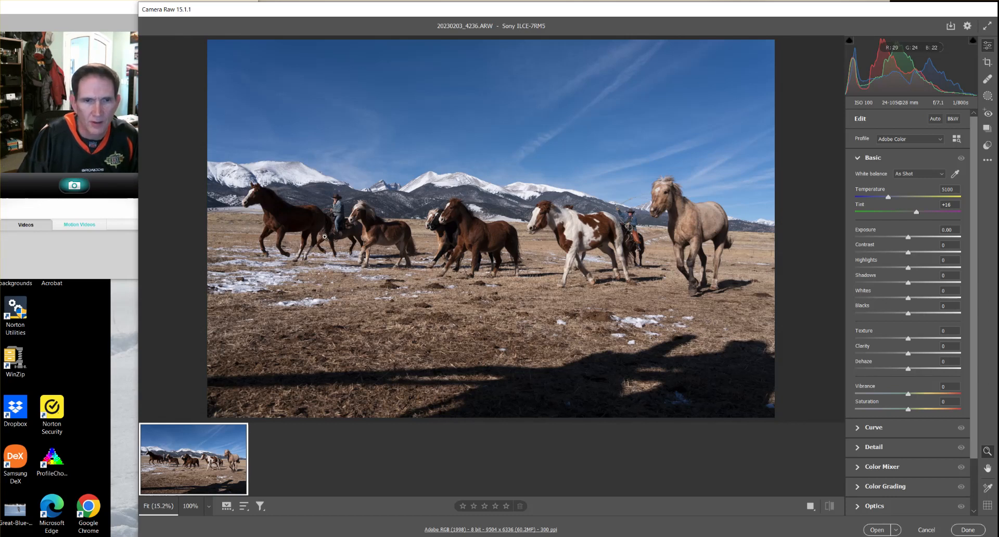
left_click(933, 121)
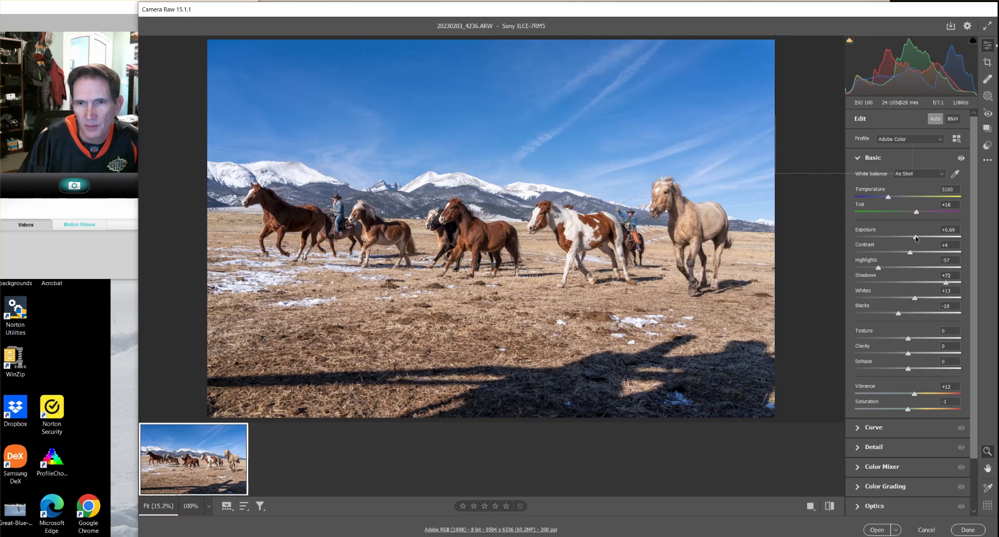
left_click_drag(916, 238, 912, 237)
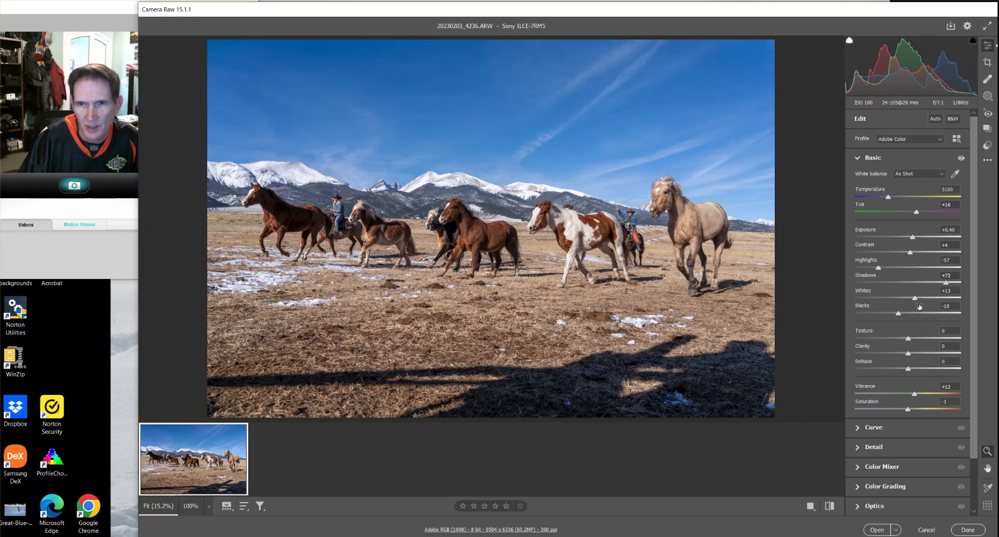
Set Clarity to +4, Texture to +7 and Dehaze to +2 for the horse photo.
left_click_drag(907, 353, 910, 356)
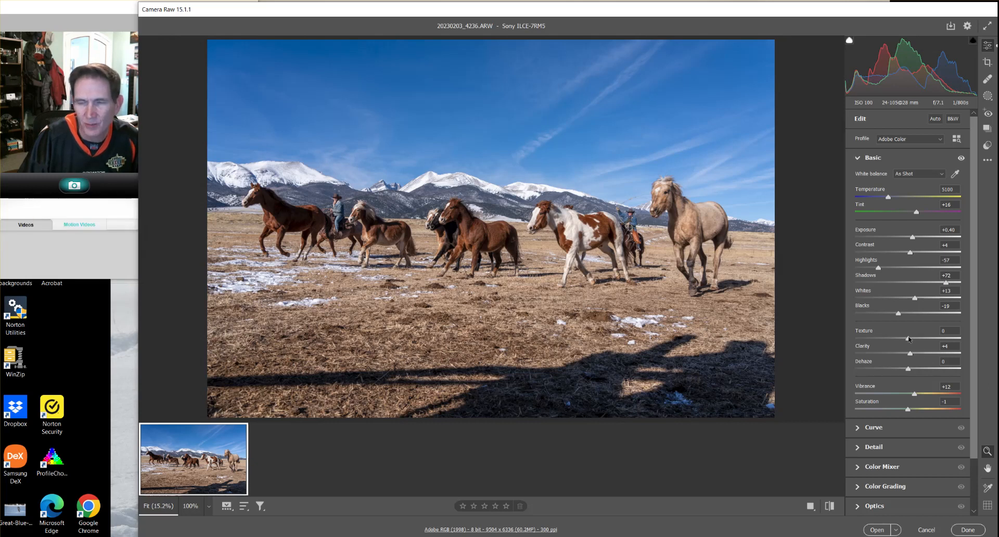
left_click(909, 339)
left_click_drag(908, 338, 913, 339)
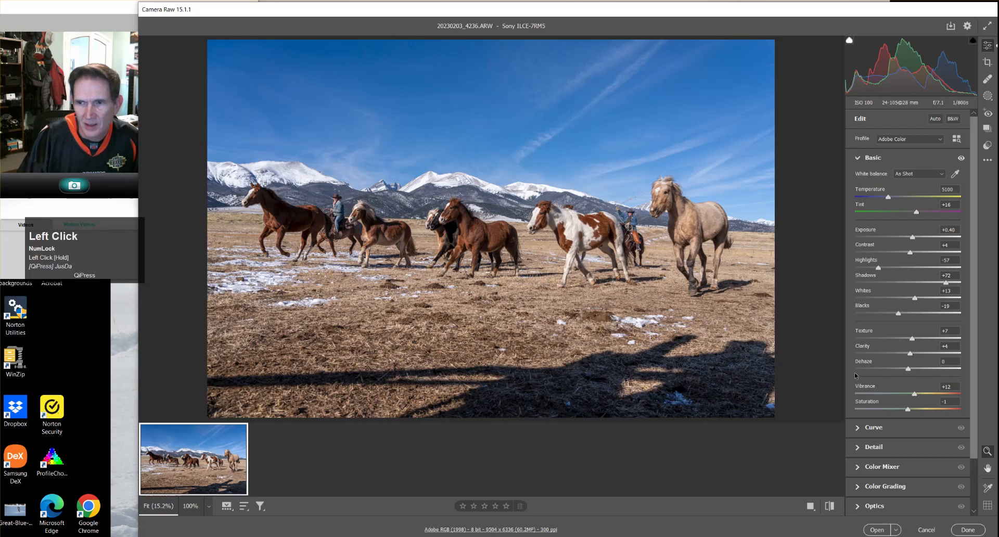
left_click_drag(908, 370, 909, 369)
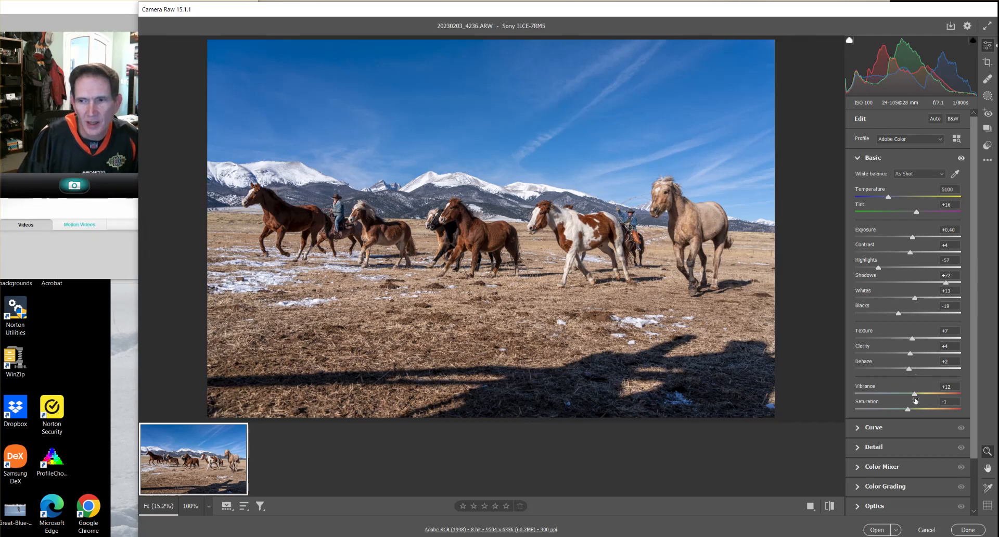
Set Vibrance to +17 and Saturation to -4, and open the developed image in Photoshop.
left_click(916, 394)
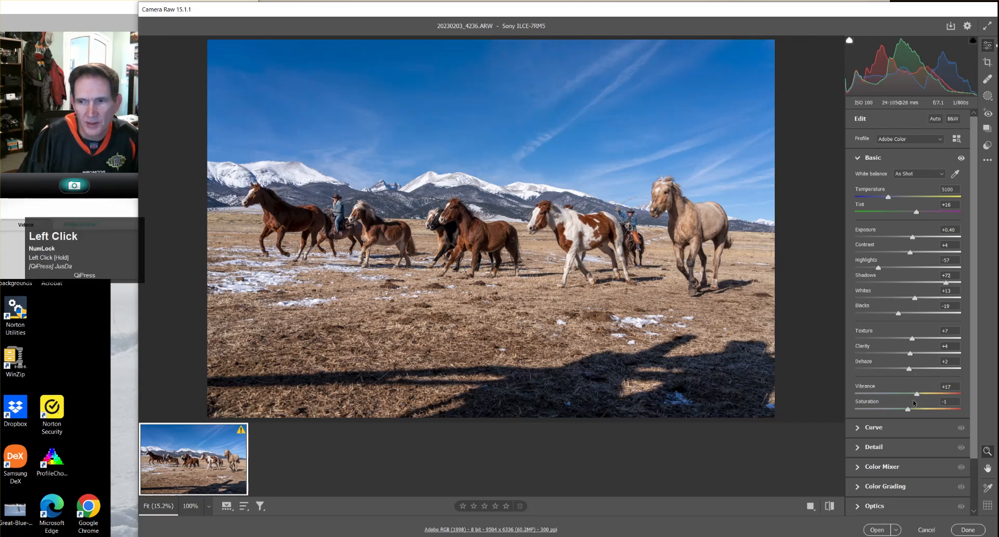
left_click_drag(907, 410, 905, 410)
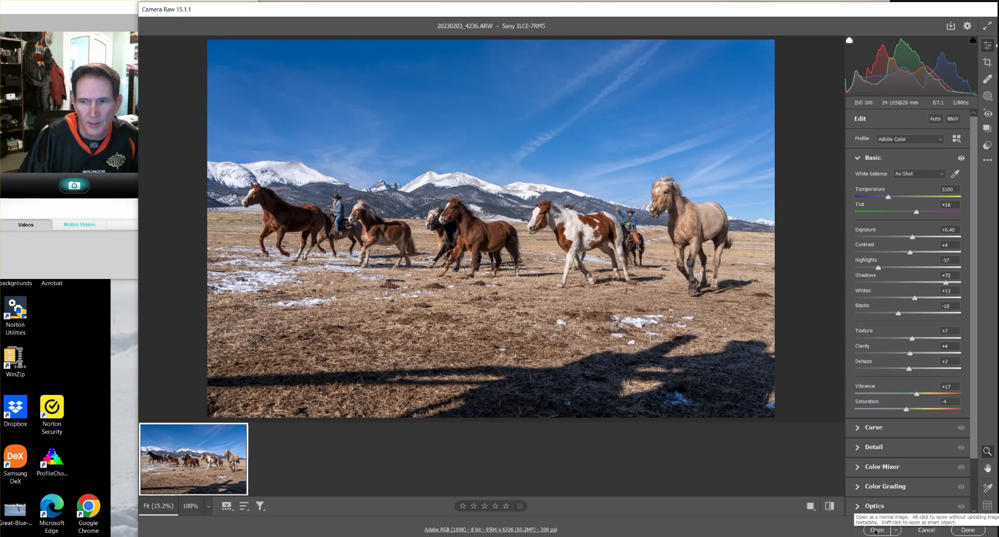
left_click(876, 529)
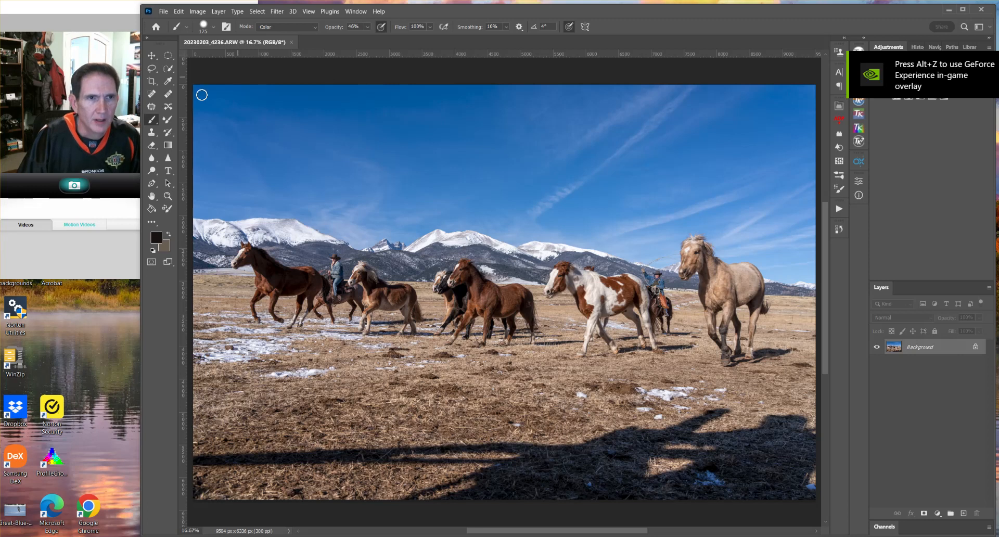
Crop away the upper sky and the shadowed foreground, leaving a full-width panorama of about 9504 x 3192 px.
left_click(152, 81)
left_click_drag(504, 84, 500, 137)
left_click_drag(509, 446, 519, 399)
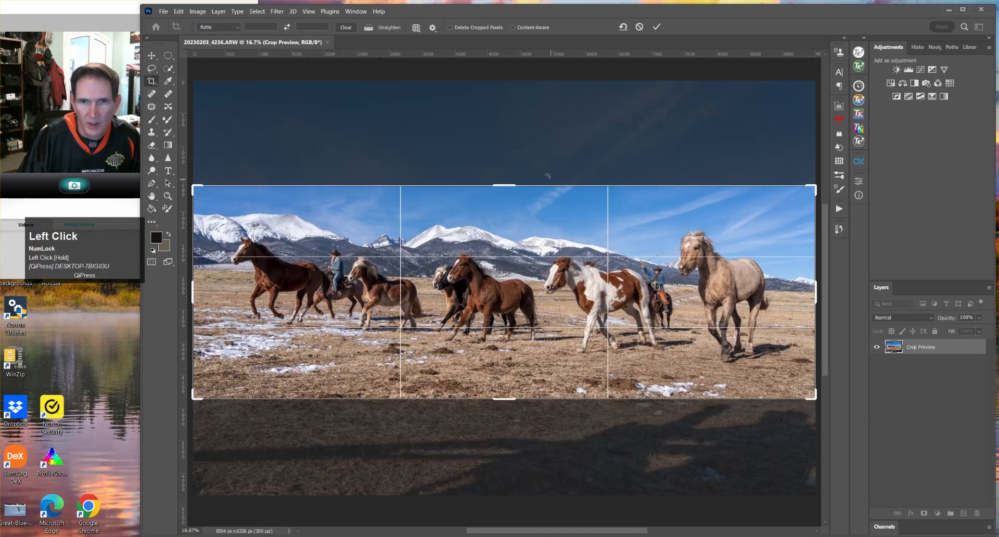
left_click_drag(505, 184, 504, 186)
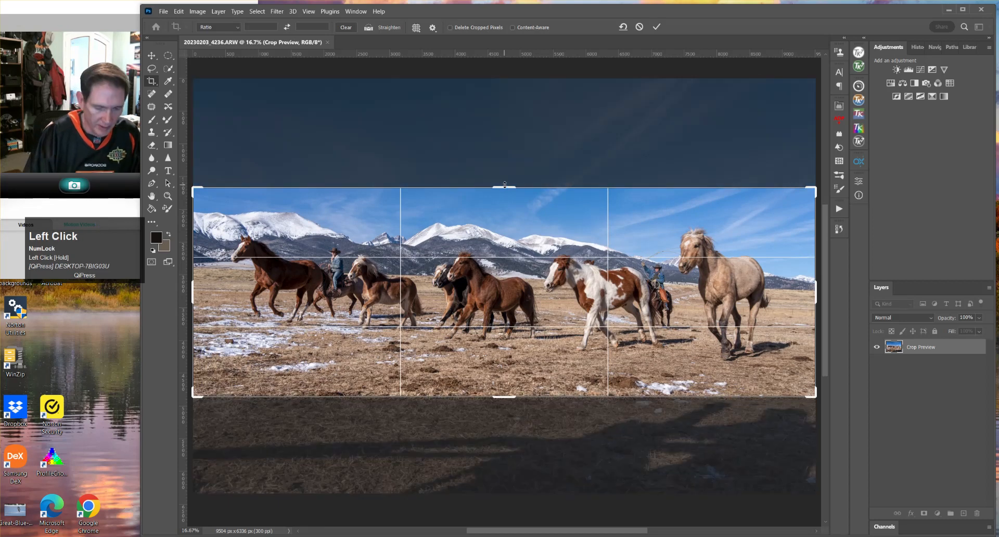
key("Return")
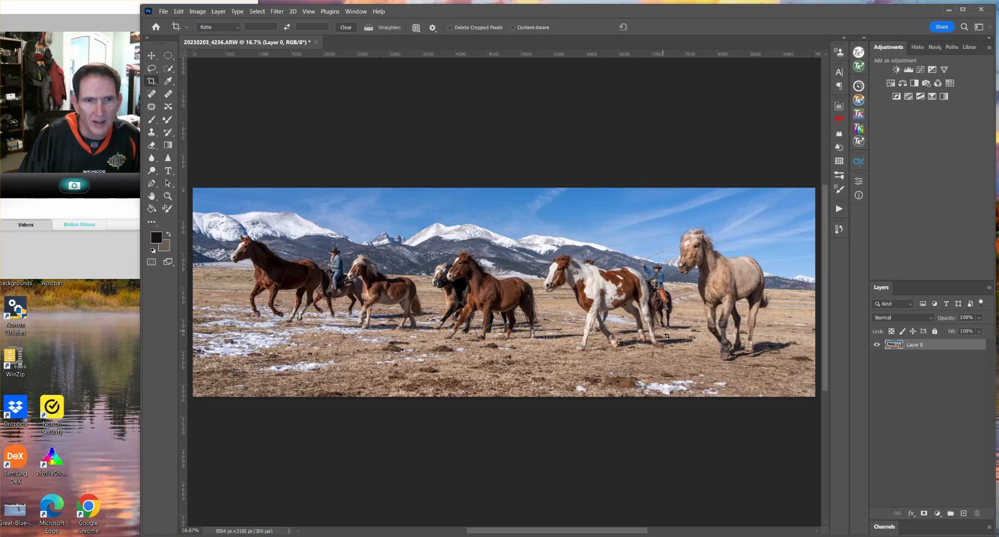
Straighten the panorama by rotating it slightly within the crop, and flatten the image.
left_click(696, 378)
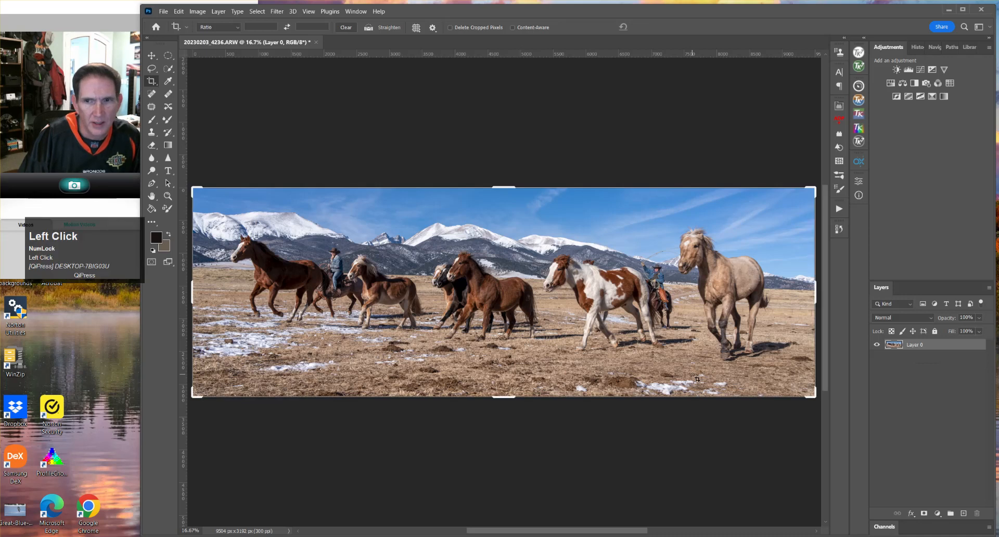
left_click_drag(812, 414, 792, 425)
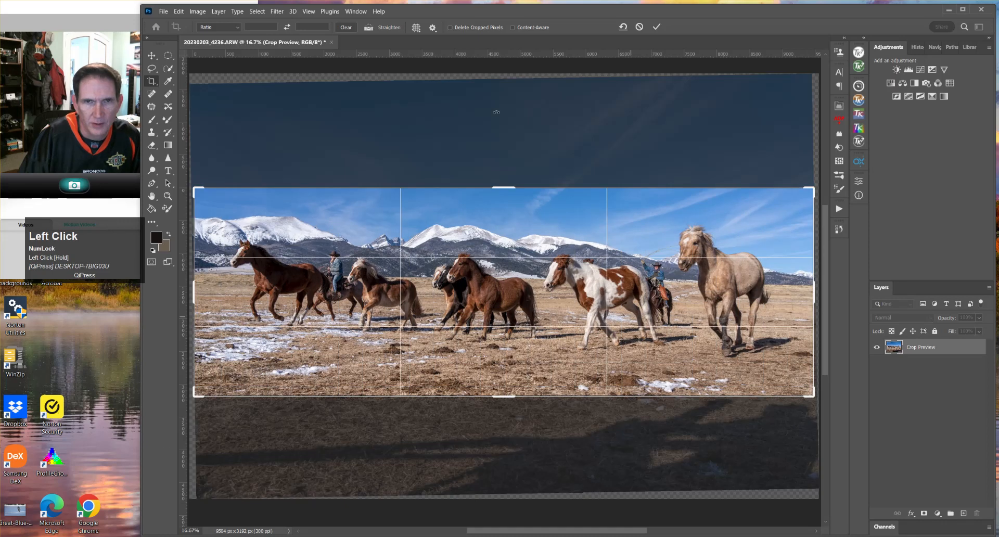
left_click(654, 28)
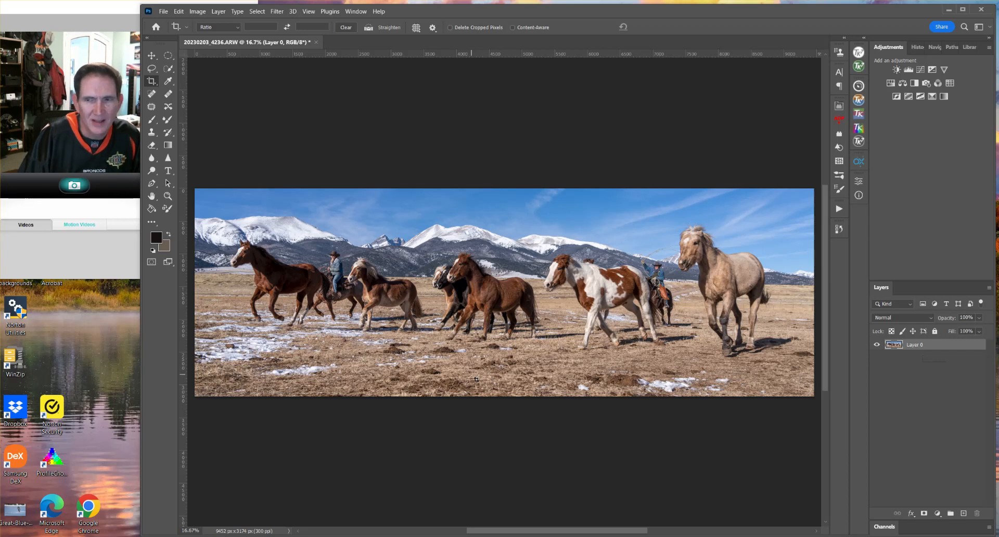
left_click(217, 11)
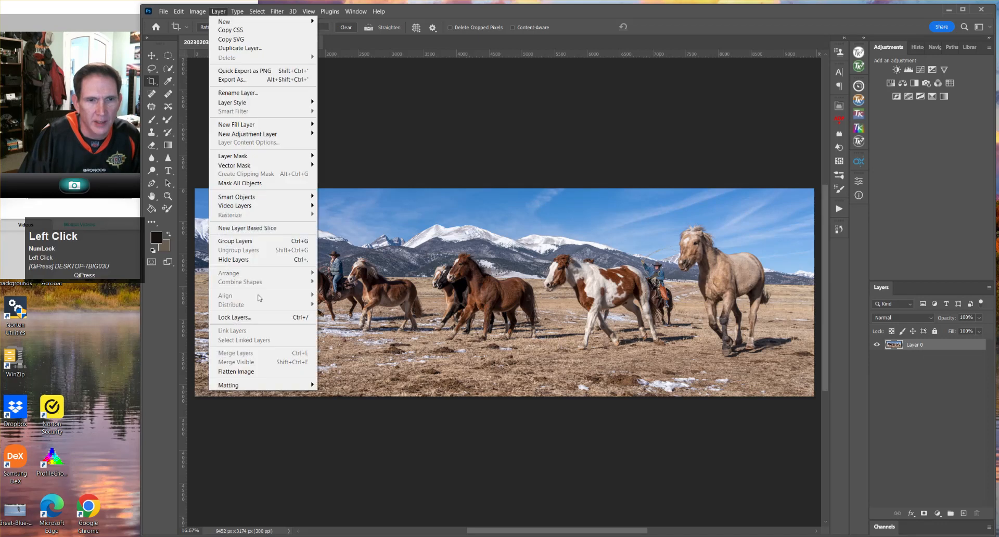
left_click(239, 371)
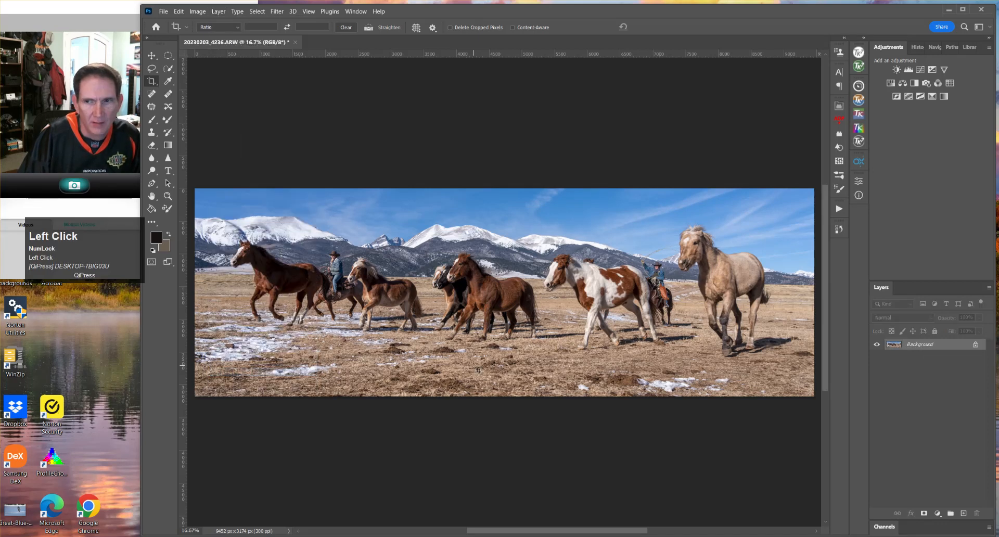
Remove the dark dirt patches from the grassy foreground below the horses with the Spot Healing Brush.
left_click(153, 95)
left_click_drag(433, 352, 456, 351)
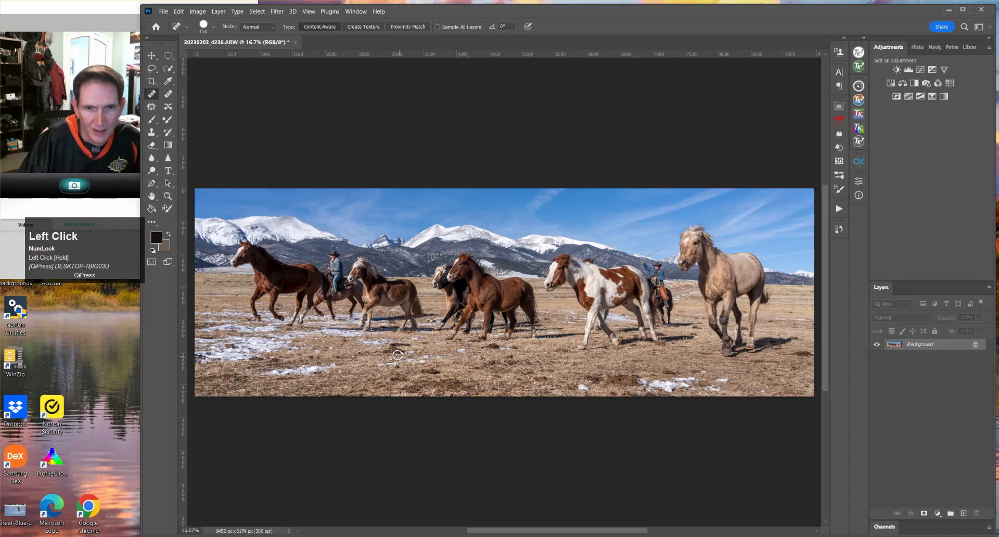
left_click_drag(384, 350, 406, 345)
left_click_drag(487, 347, 476, 347)
mouse_move(603, 379)
left_mouse_down()
mouse_move(638, 381)
mouse_move(610, 383)
mouse_move(614, 395)
mouse_move(639, 394)
left_mouse_up()
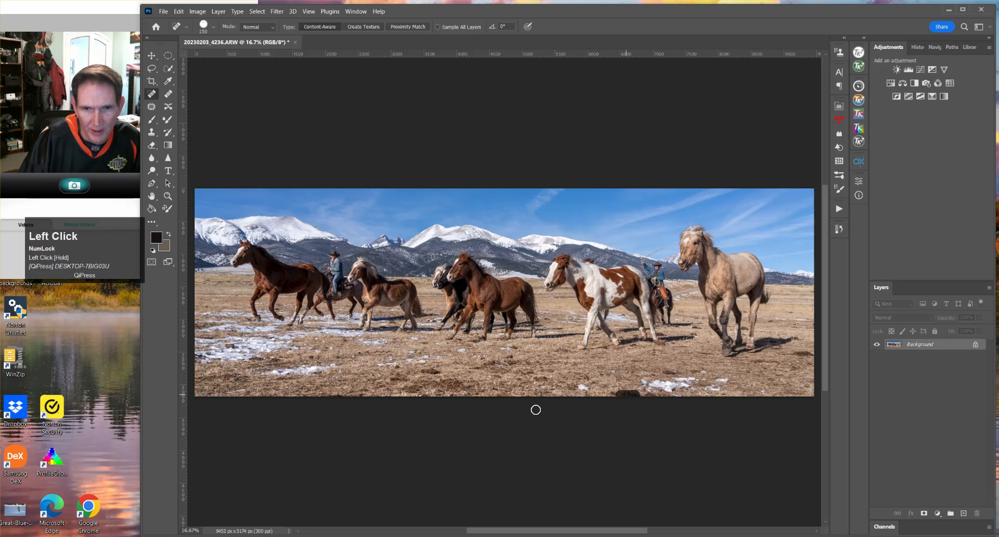
mouse_move(467, 387)
left_mouse_down()
mouse_move(450, 388)
mouse_move(468, 378)
mouse_move(413, 389)
mouse_move(462, 387)
mouse_move(437, 393)
mouse_move(458, 395)
left_mouse_up()
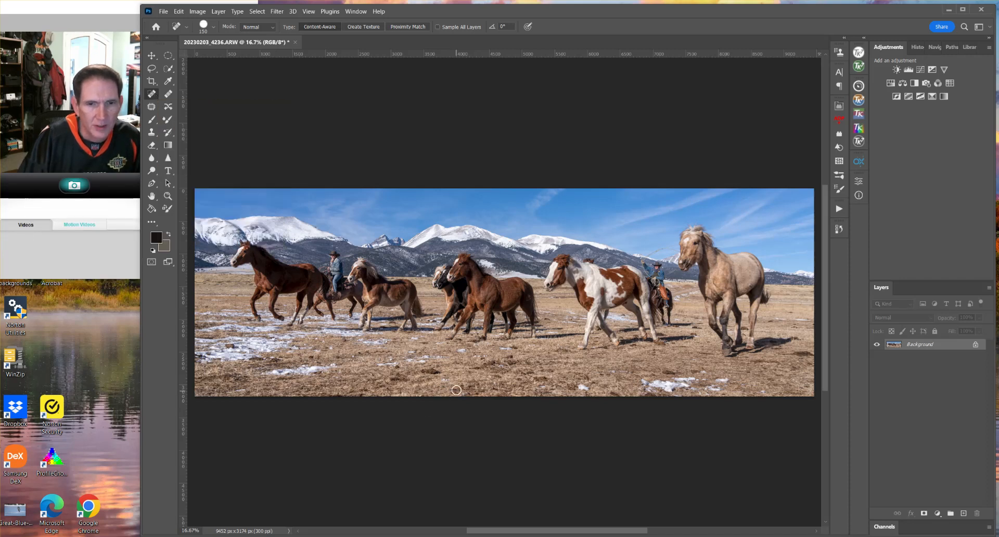
mouse_move(422, 372)
left_mouse_down()
mouse_move(510, 364)
mouse_move(514, 384)
left_mouse_up()
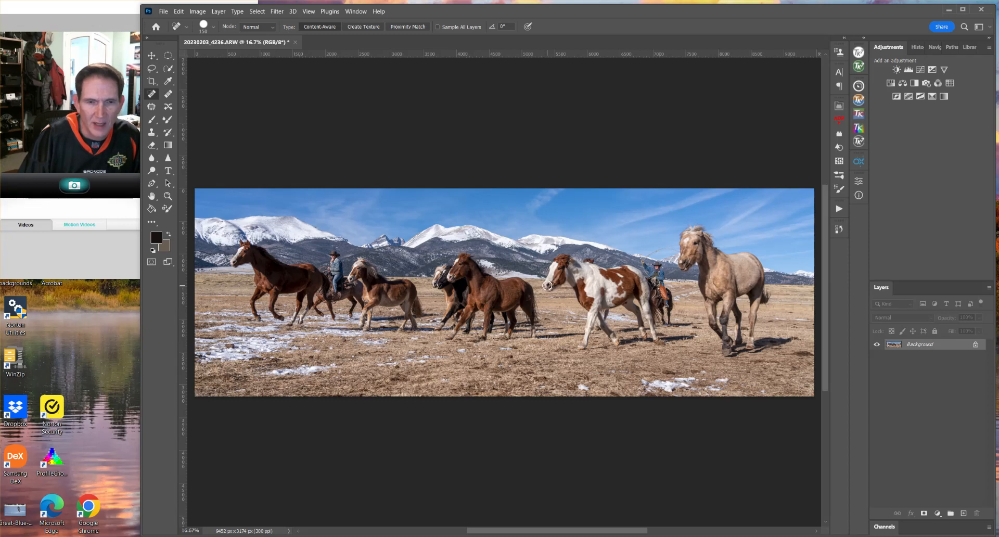
left_click_drag(795, 355, 808, 355)
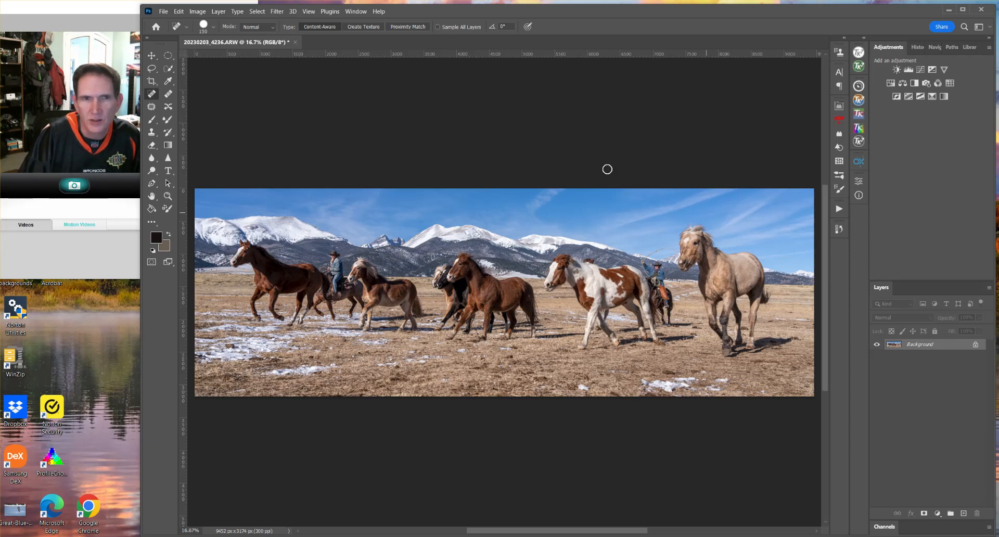
Open the photo in Nik Collection's Viveza 3 filter and set the global Brightness to 2%.
left_click(276, 12)
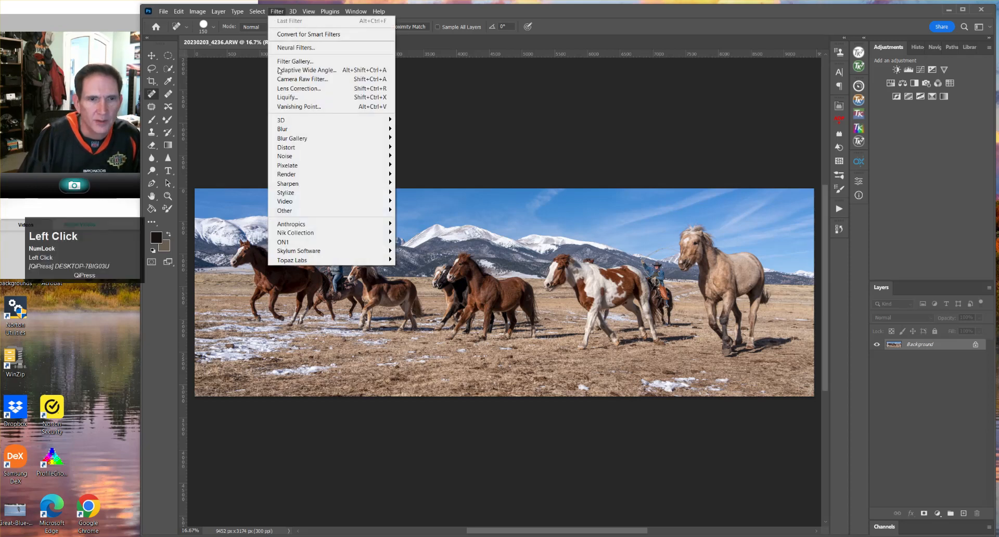
mouse_move(281, 232)
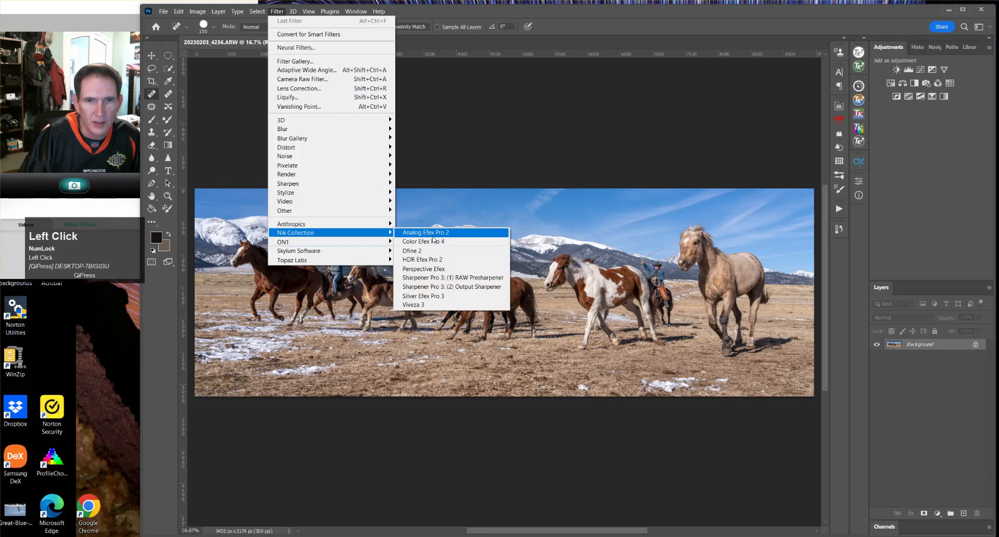
left_click(431, 304)
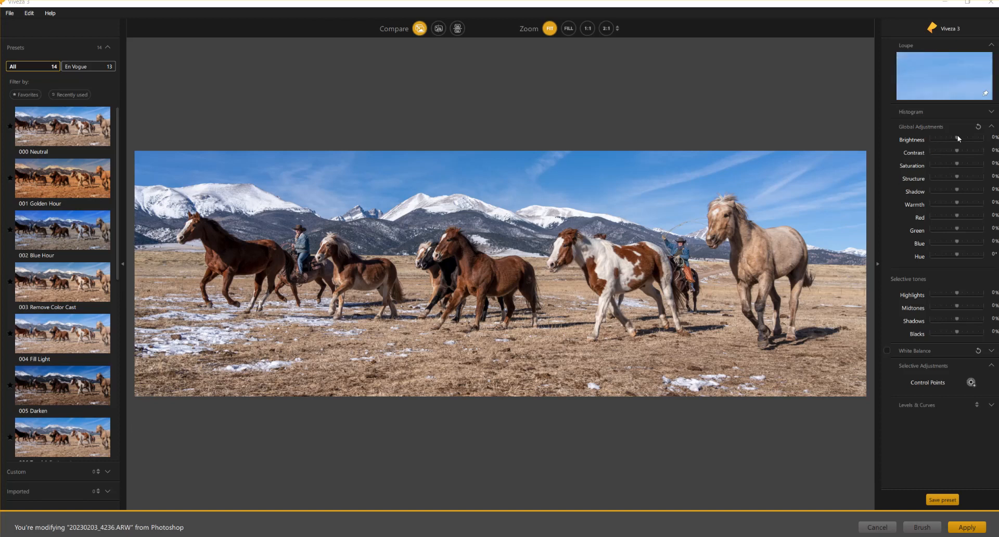
mouse_move(956, 138)
left_mouse_down()
mouse_move(970, 138)
mouse_move(944, 140)
mouse_move(956, 142)
left_mouse_up()
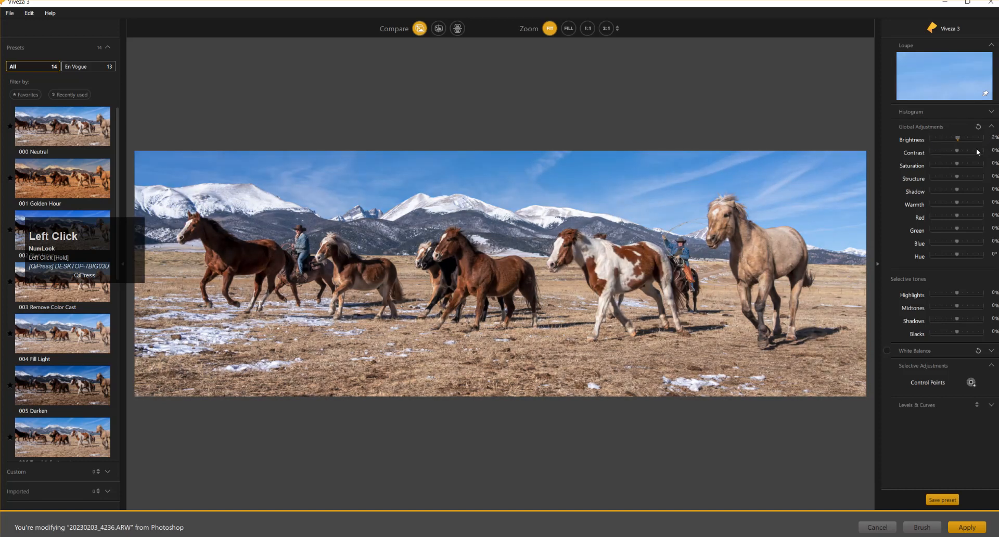
Restore the Viveza 3 window, then resize and reposition it to fill most of the screen.
left_click_drag(839, 8, 250, 46)
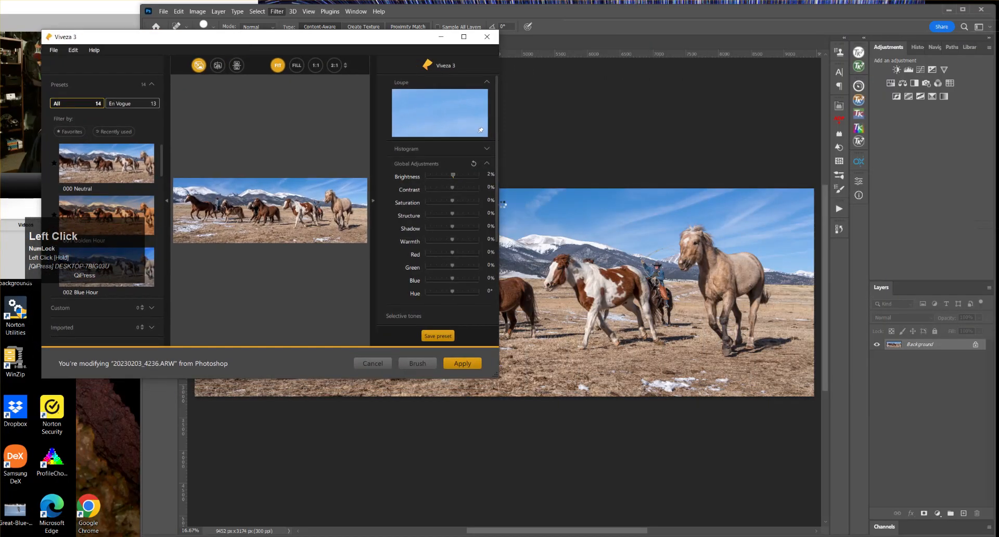
left_click_drag(501, 205, 944, 205)
left_click_drag(420, 378, 421, 517)
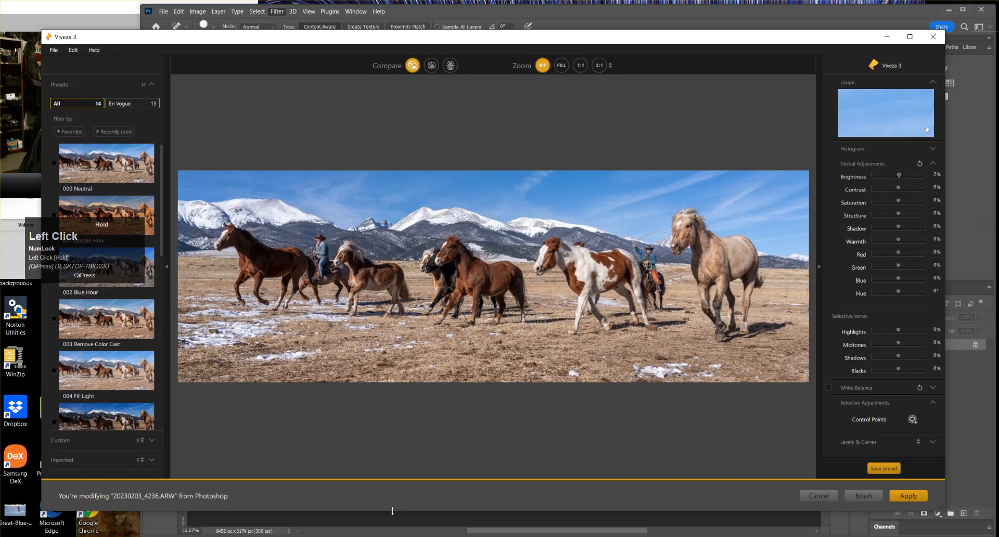
left_click_drag(336, 42, 328, 27)
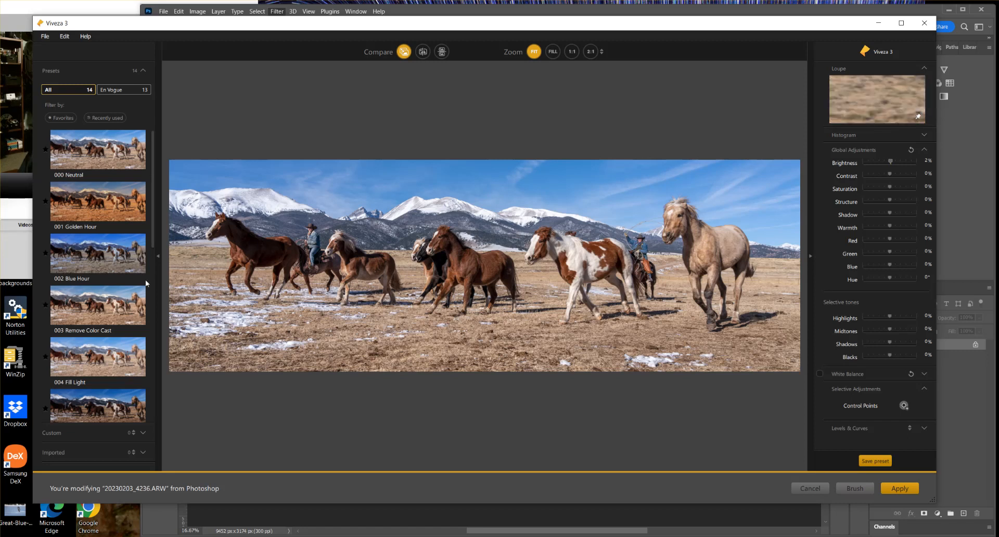
left_click(16, 254)
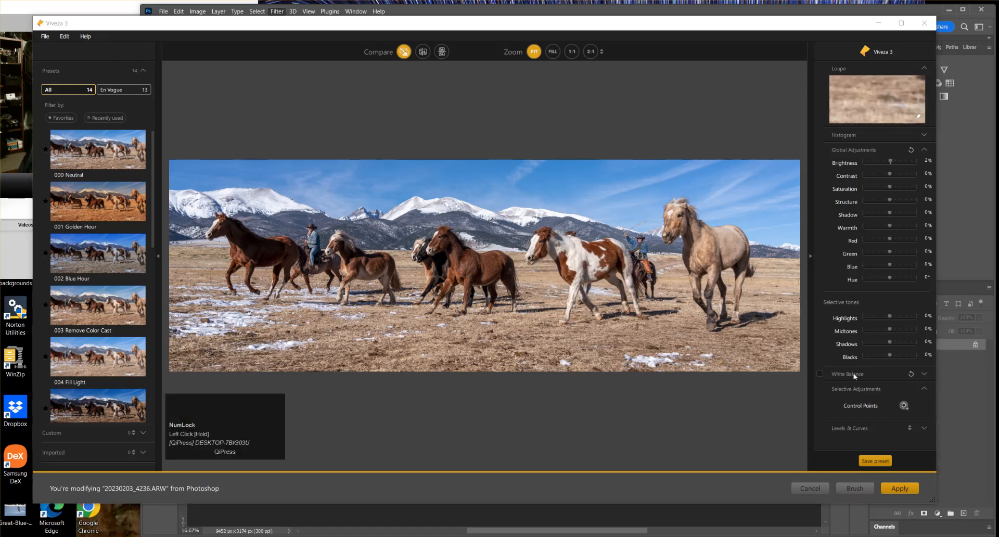
left_click(649, 507)
Add a control point on the shoulder of the leading dark brown horse at the far left of the herd.
left_click(904, 406)
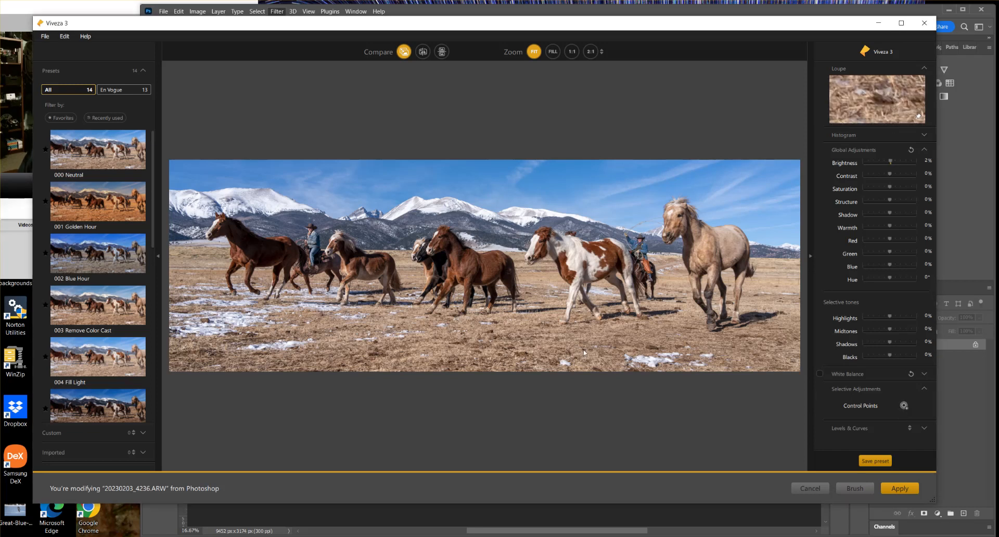
left_click(902, 409)
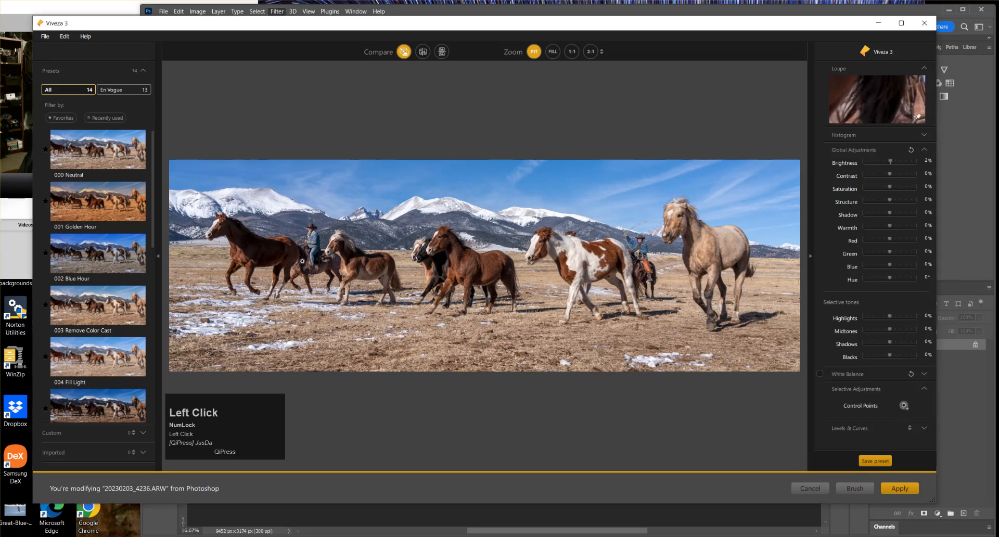
left_click(250, 245)
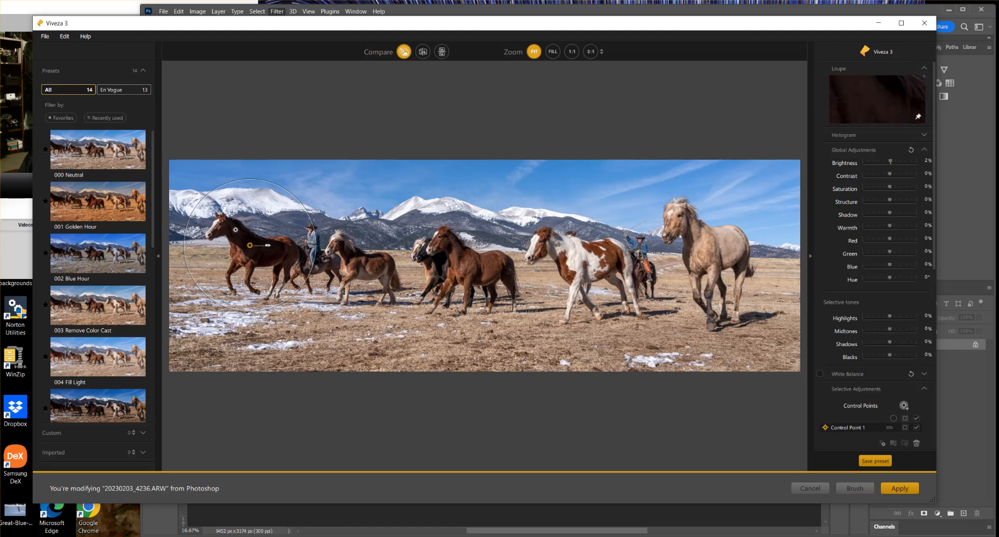
With the control point's selection mask shown, set Luminance selectivity to 61% and Chrominance to 56%, and hide the mask.
scroll(863, 374, "down", 1)
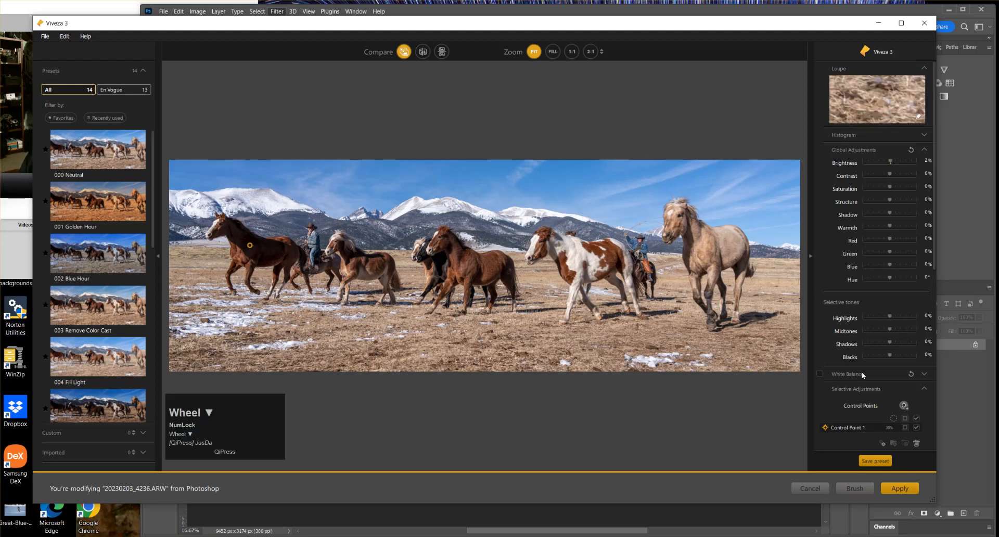
scroll(900, 403, "down", 3)
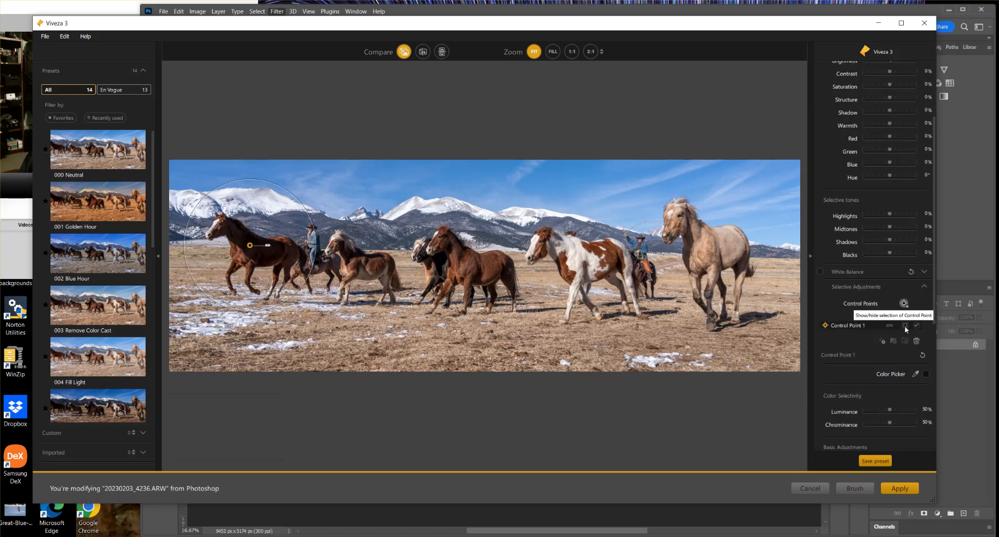
left_click(905, 326)
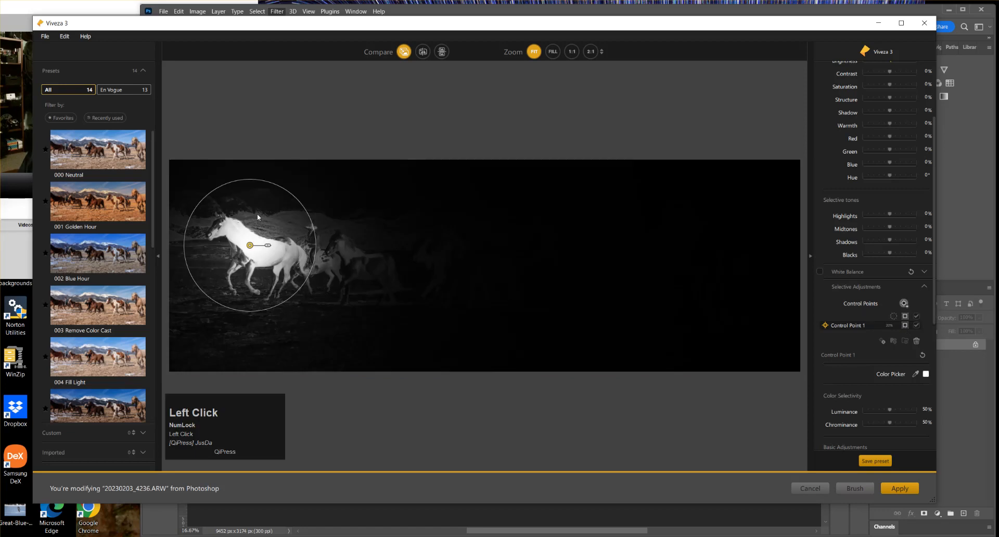
scroll(898, 317, "down", 1)
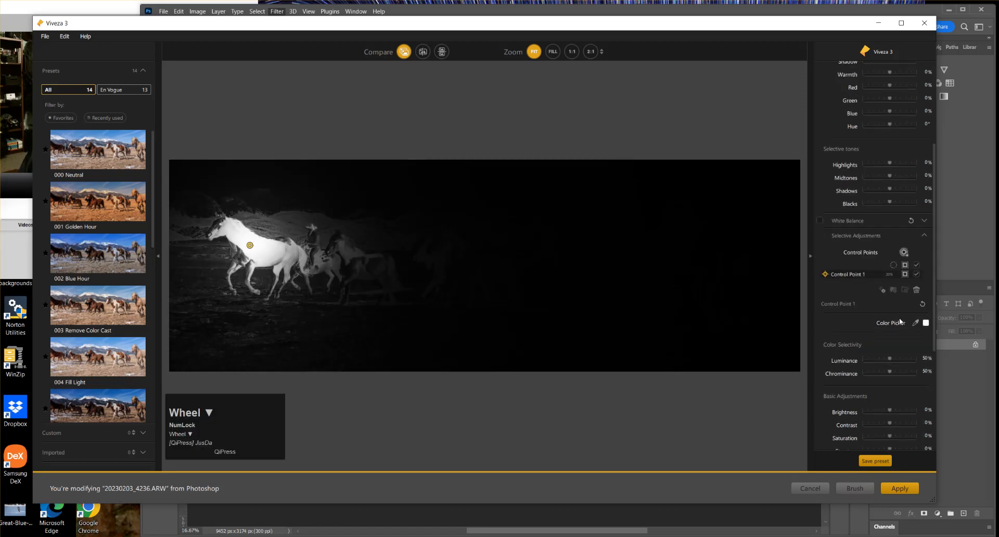
scroll(900, 321, "down", 1)
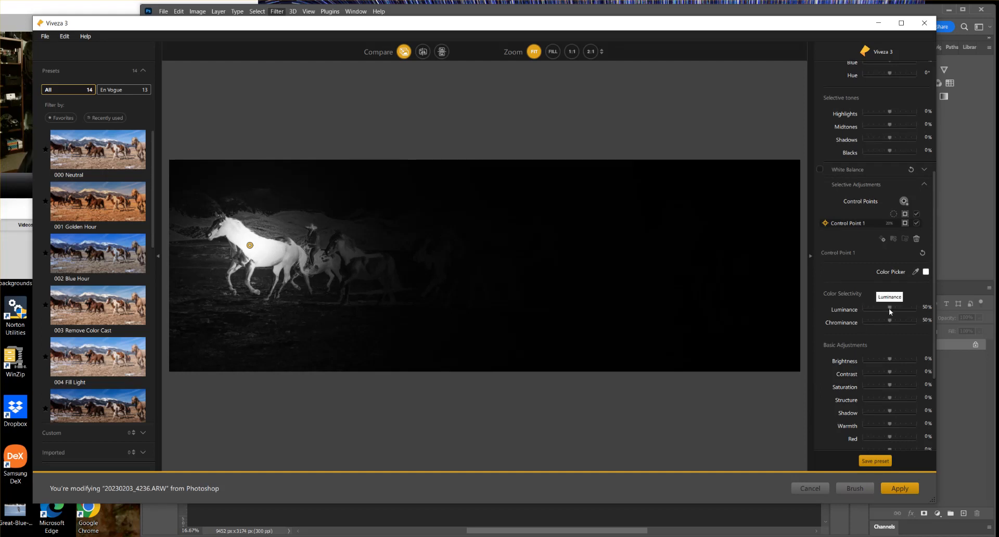
left_click_drag(888, 309, 892, 320)
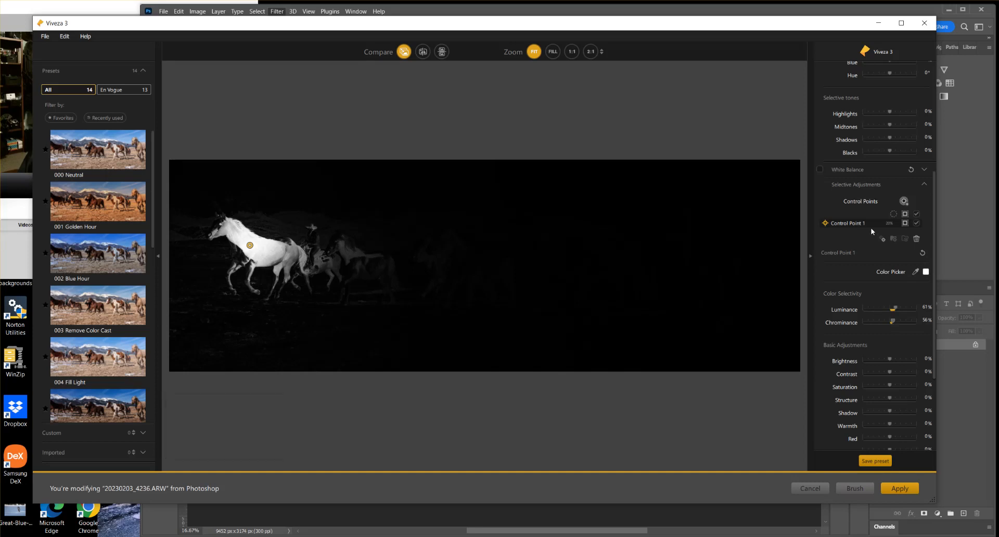
left_click(905, 223)
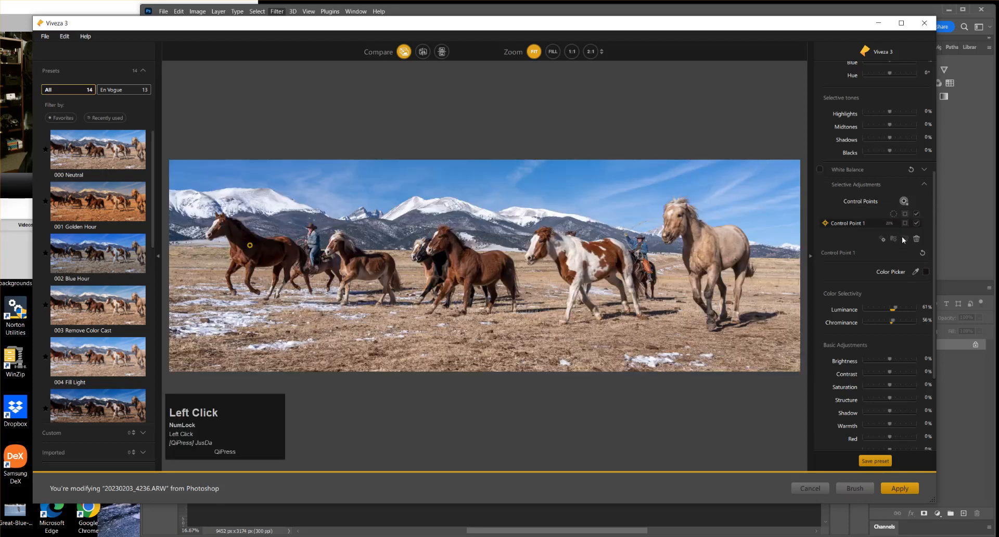
Set the dark brown horse's control point to Brightness 6%, Contrast -17%, Structure 15% and Shadow 45%.
scroll(872, 275, "down", 2)
scroll(872, 276, "down", 2)
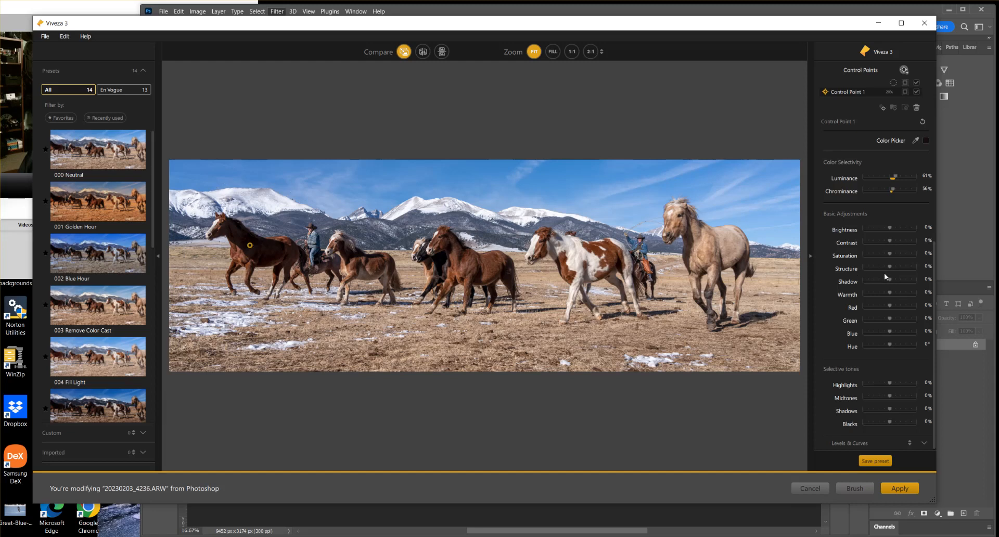
left_click_drag(889, 280, 895, 283)
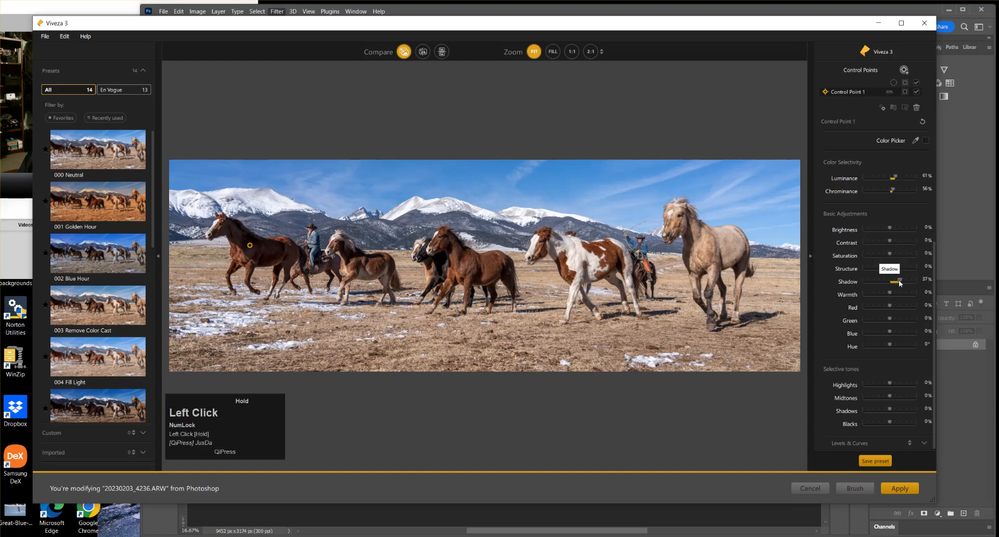
left_click_drag(900, 281, 891, 243)
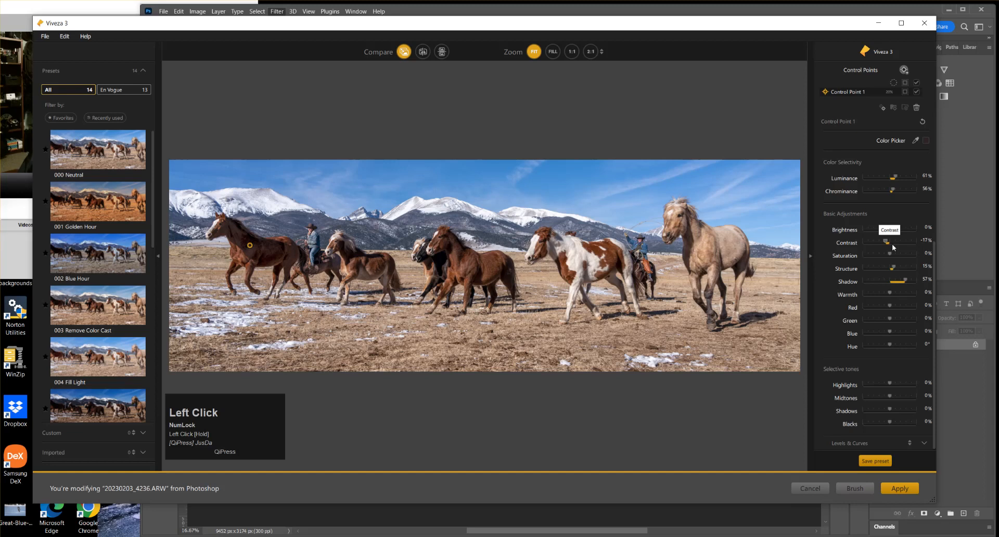
left_click_drag(889, 226, 891, 229)
left_click_drag(903, 280, 904, 284)
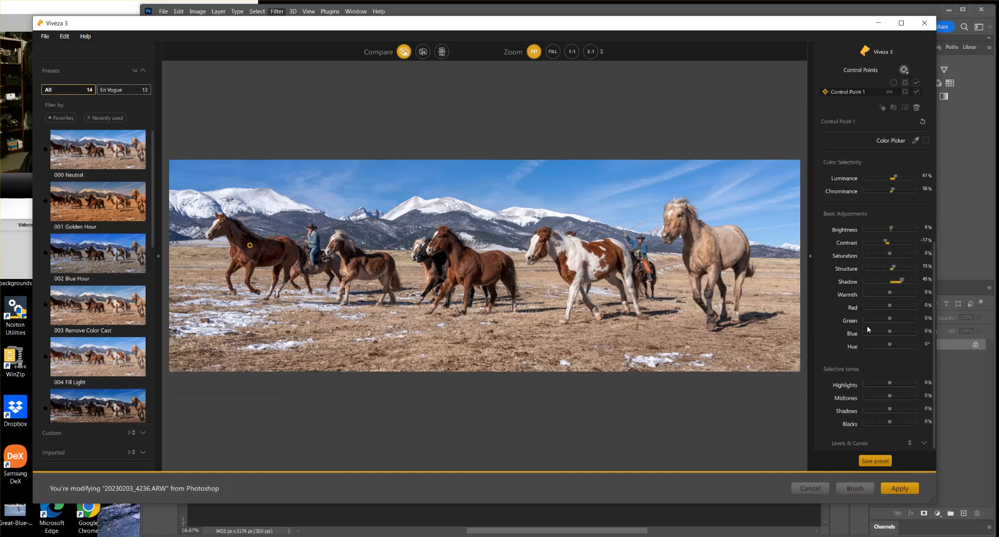
Duplicate the control point and place the copy on the small brown horse with the pale mane beside the first rider.
scroll(868, 329, "up", 2)
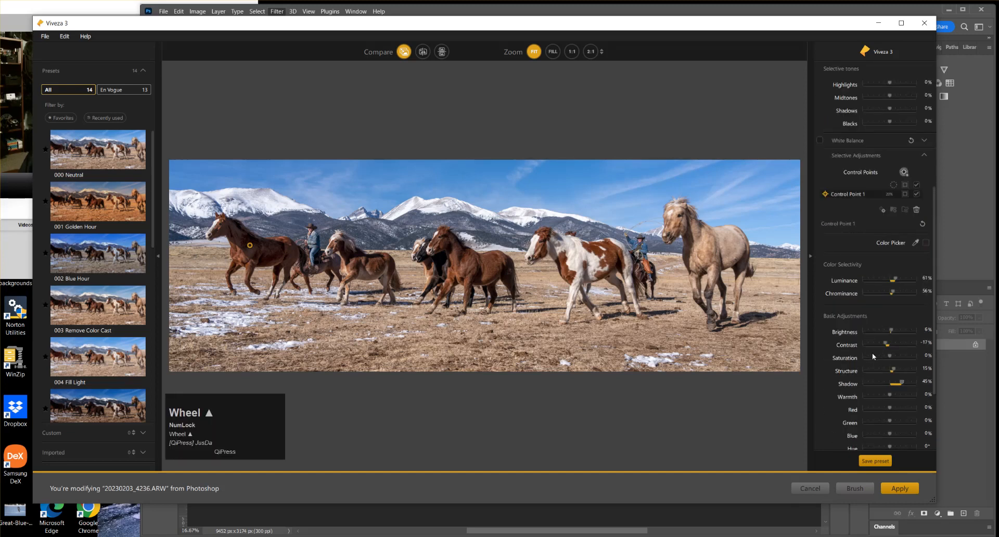
left_click(860, 193)
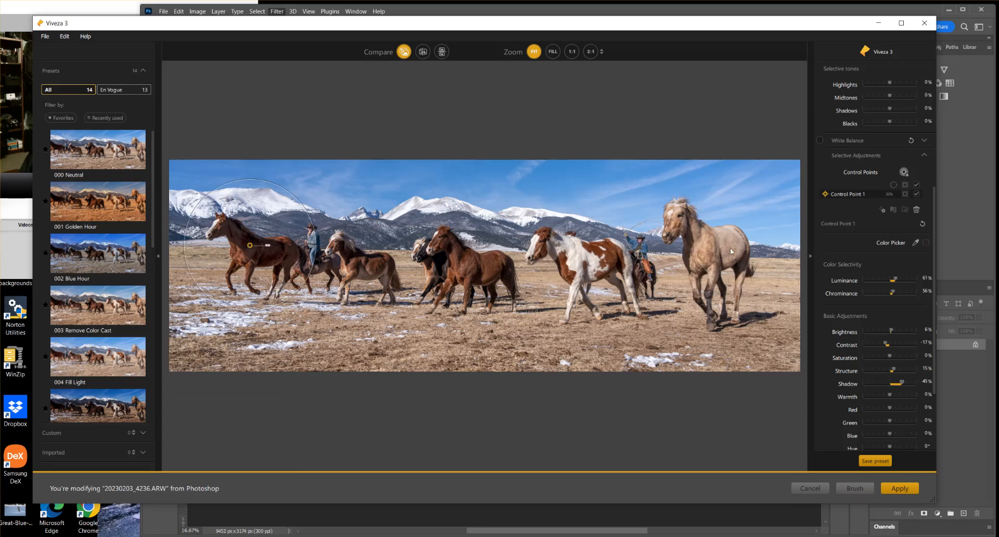
mouse_move(849, 198)
left_click(883, 210)
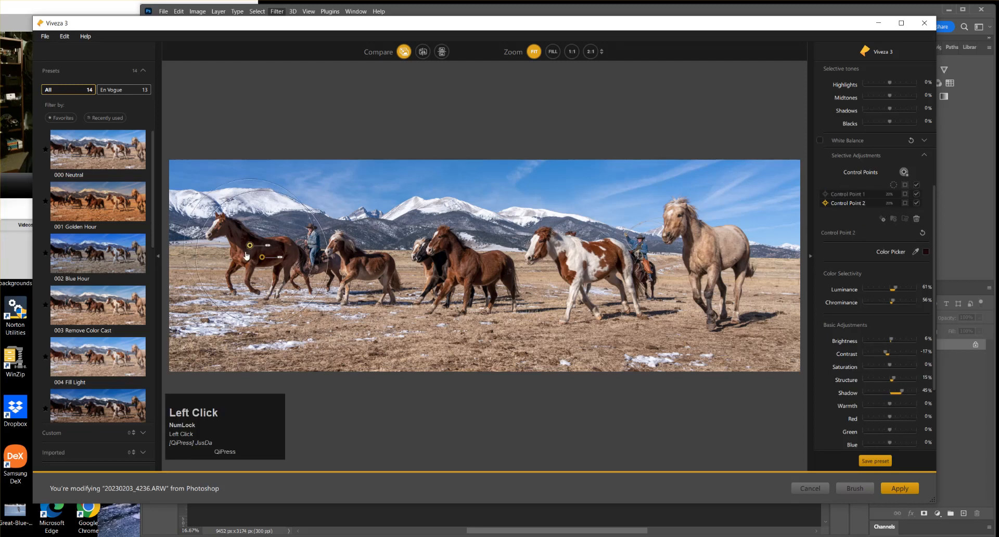
left_click_drag(264, 262, 368, 255)
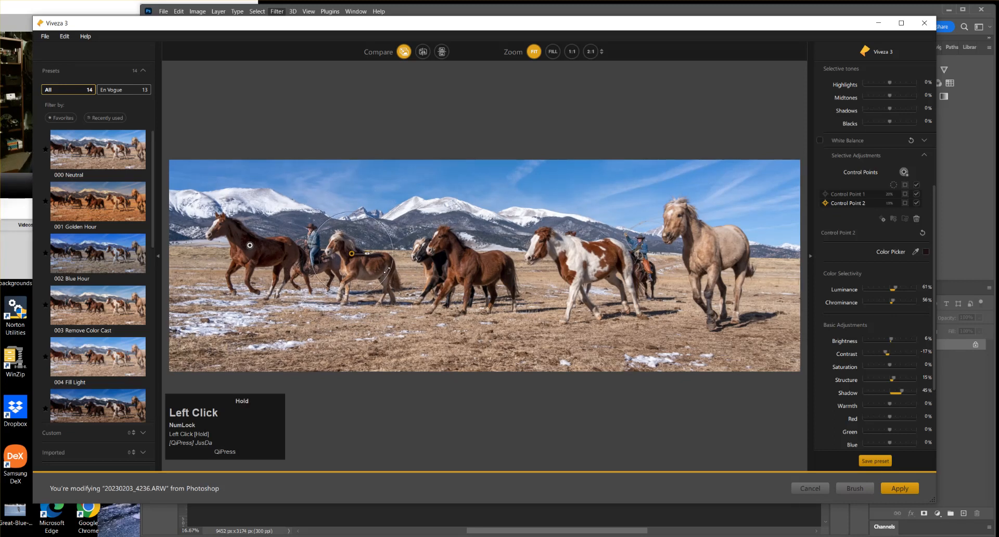
Compare the image with and without the second control point's effect, and set its Brightness to 20%.
left_click(916, 204)
left_click(917, 204)
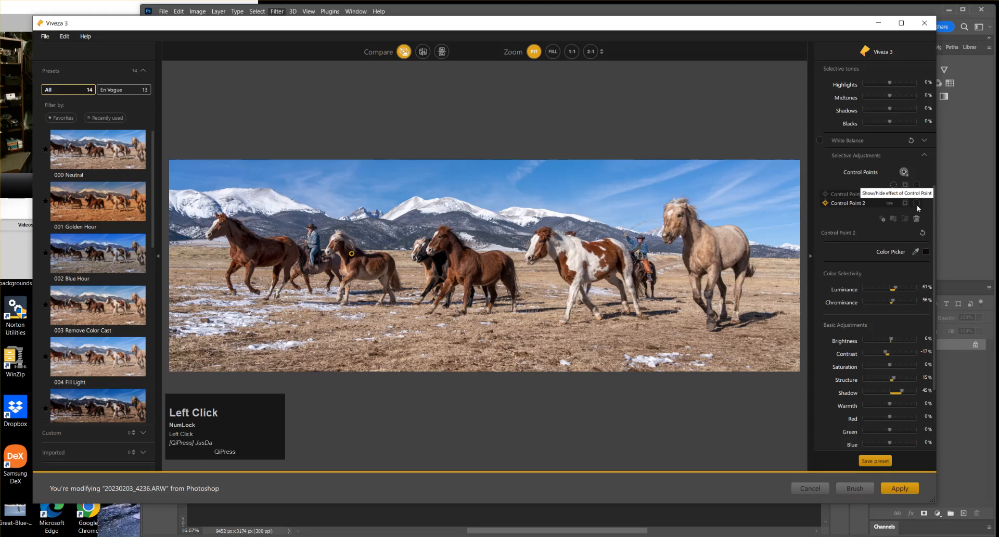
left_click_drag(892, 340, 894, 339)
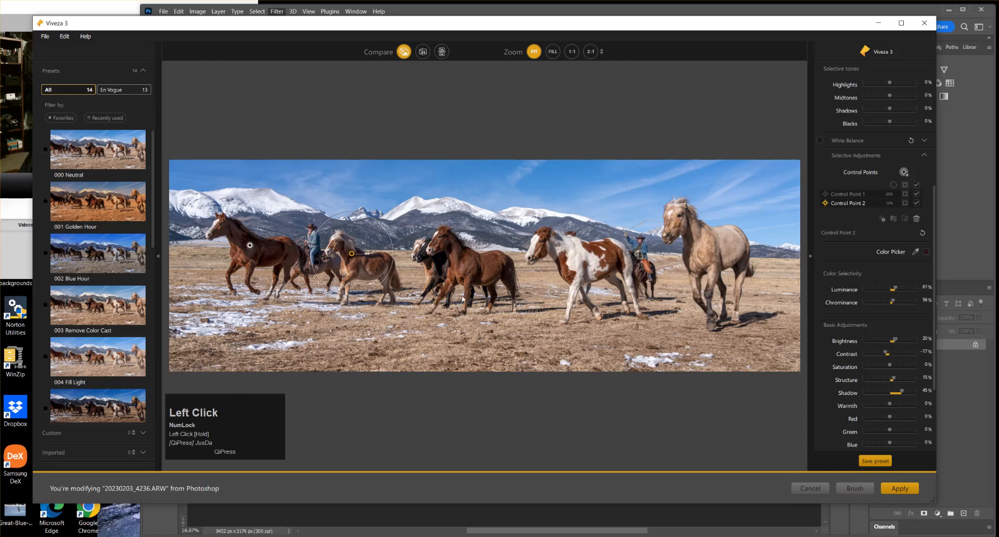
Duplicate the control point onto the black horse in the middle and the palomino, setting the palomino's Shadow to 23%.
left_click(882, 218)
left_click_drag(364, 266, 442, 263)
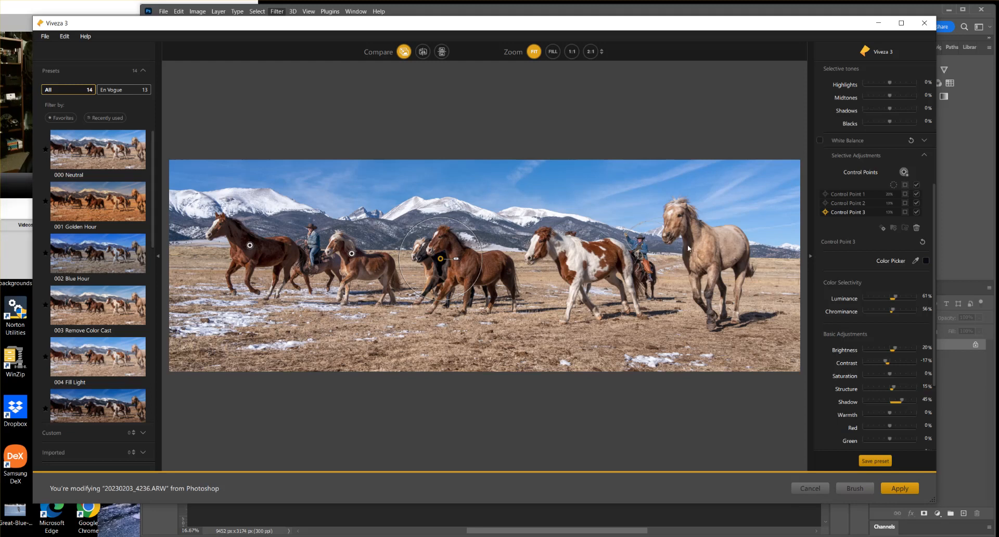
left_click(882, 228)
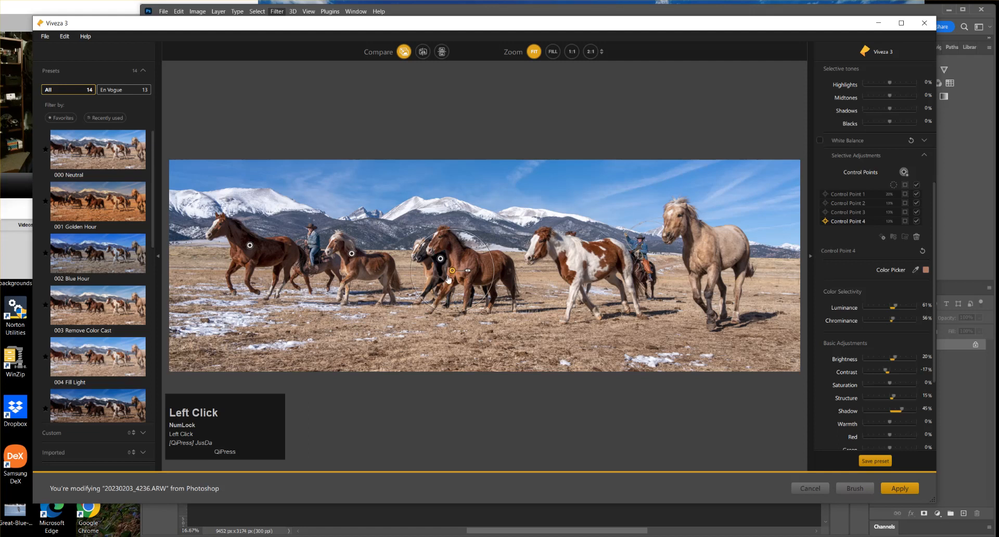
mouse_move(451, 270)
left_mouse_down()
mouse_move(681, 268)
mouse_move(689, 250)
left_mouse_up()
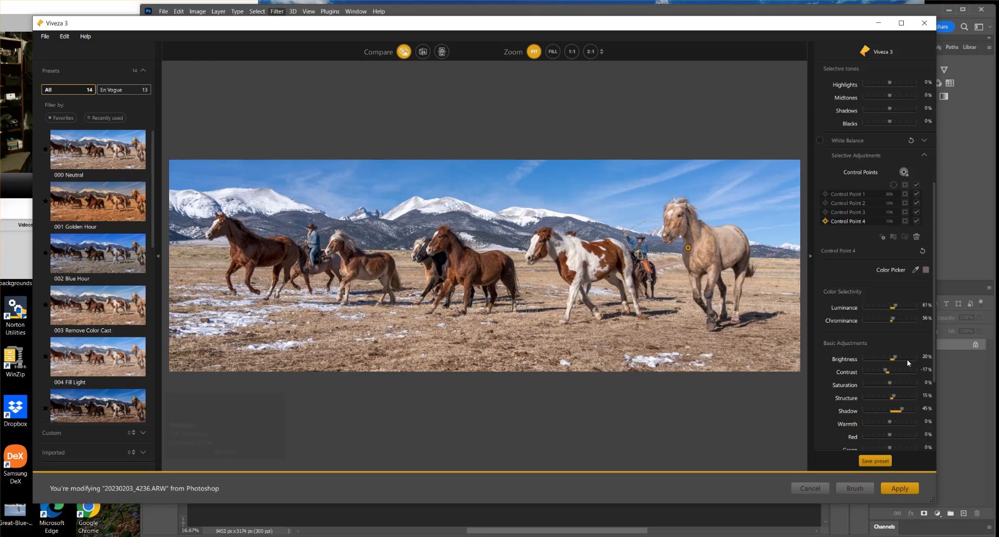
left_click_drag(901, 409, 894, 409)
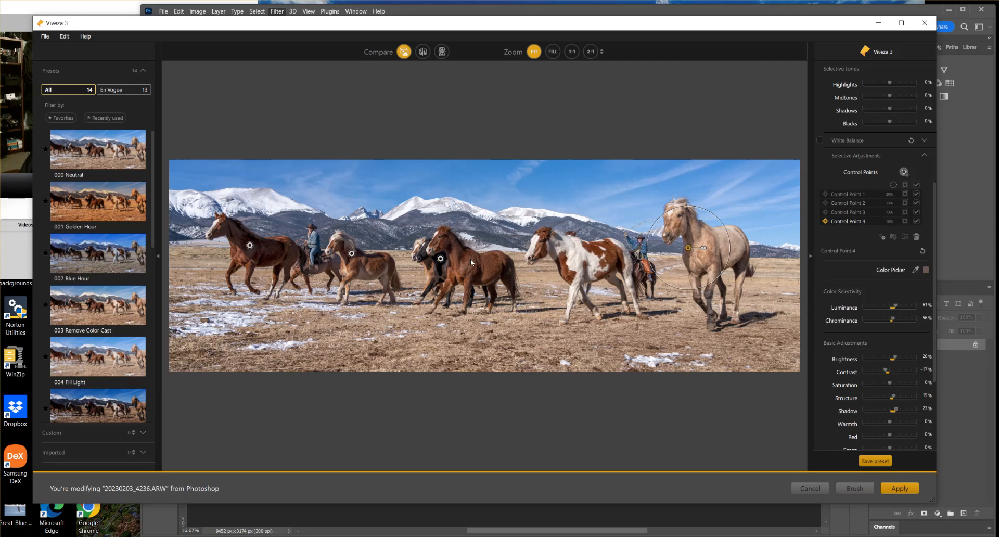
Set Shadow to 65% on the control point of the small brown horse with the pale mane.
left_click(352, 256)
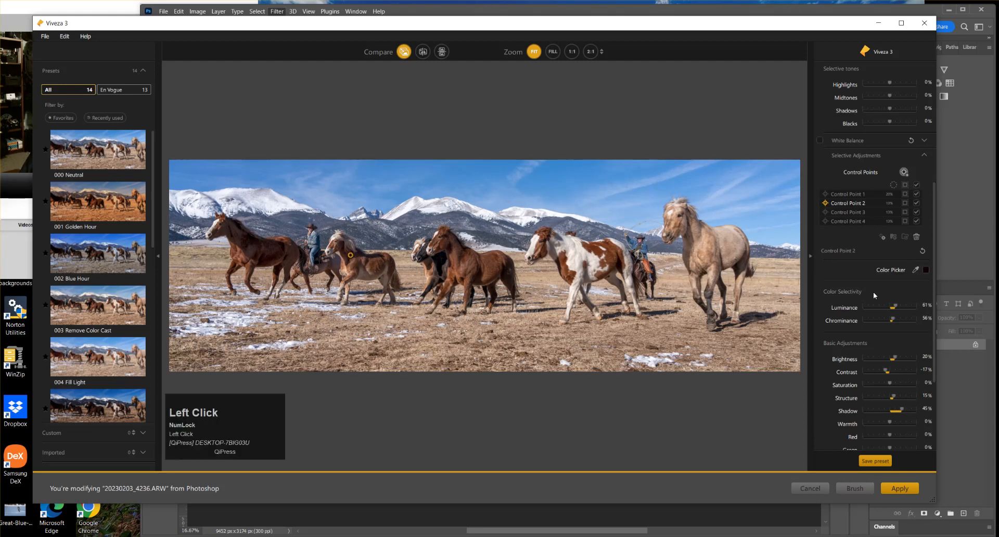
scroll(875, 307, "down", 1)
scroll(875, 307, "down", 1)
left_click_drag(903, 307, 906, 307)
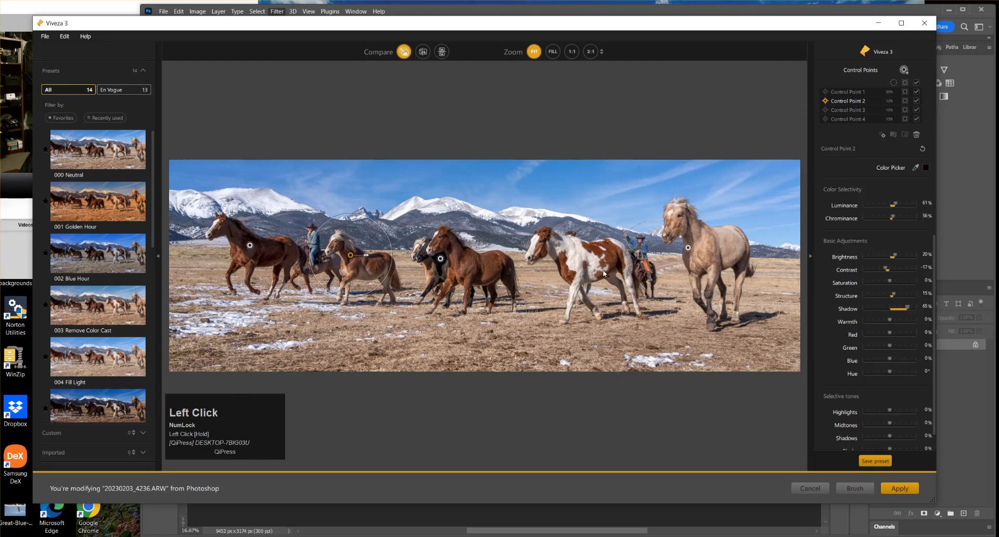
Apply the Viveza 3 adjustments and toggle the resulting layer's visibility to compare before and after.
left_click(897, 489)
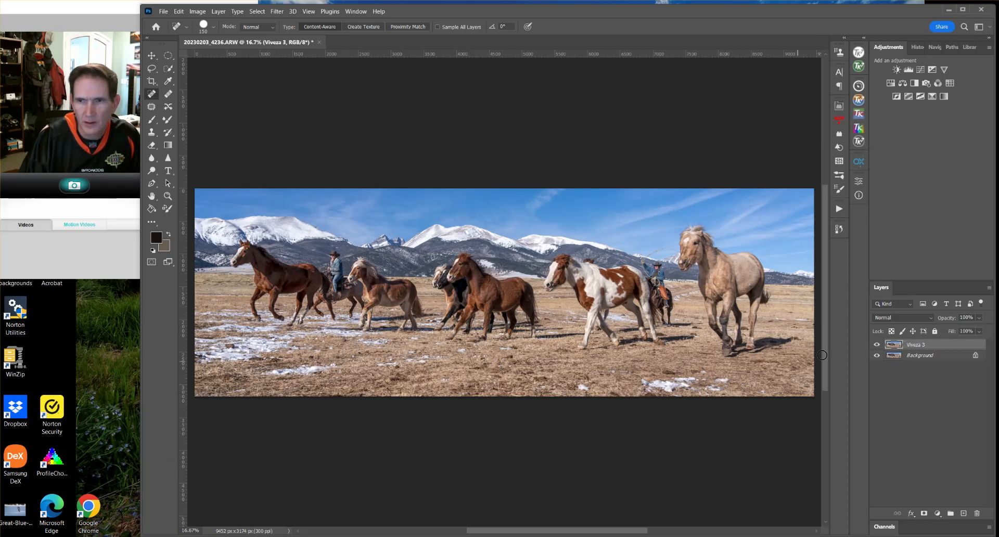
left_click(877, 345)
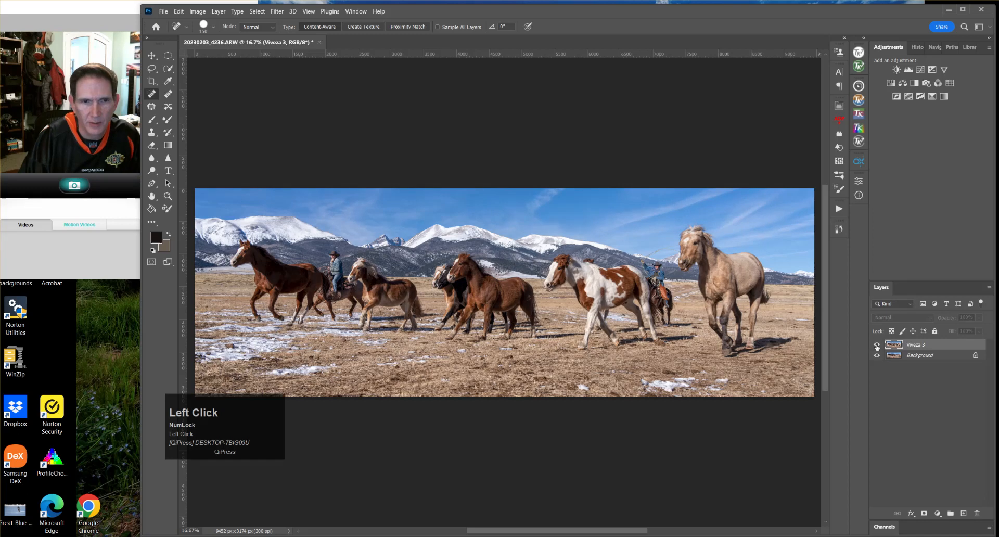
left_click(876, 344)
left_click(876, 344)
left_click(877, 345)
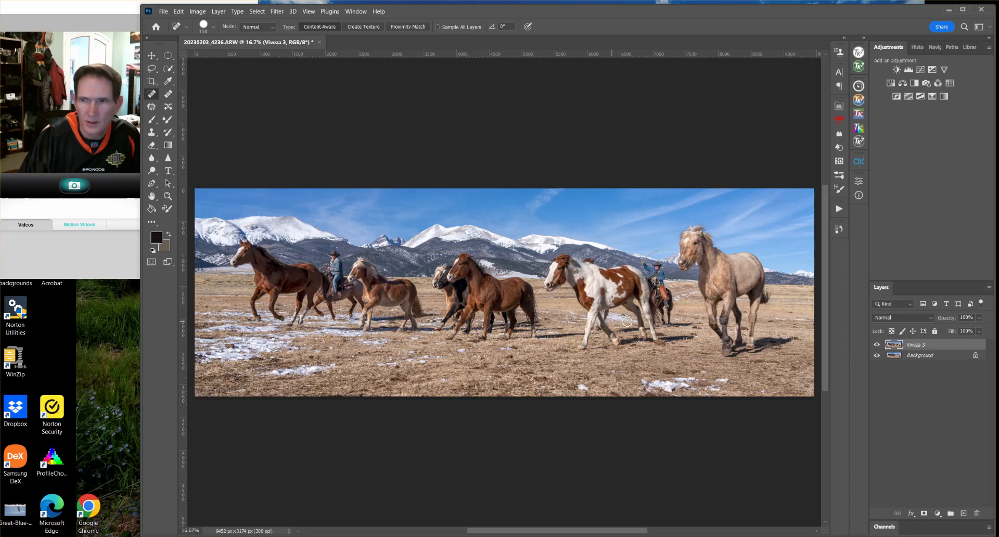
Open the Viveza 3 filter again and add a control point on the snowy ridge between the central peaks.
left_click(576, 359)
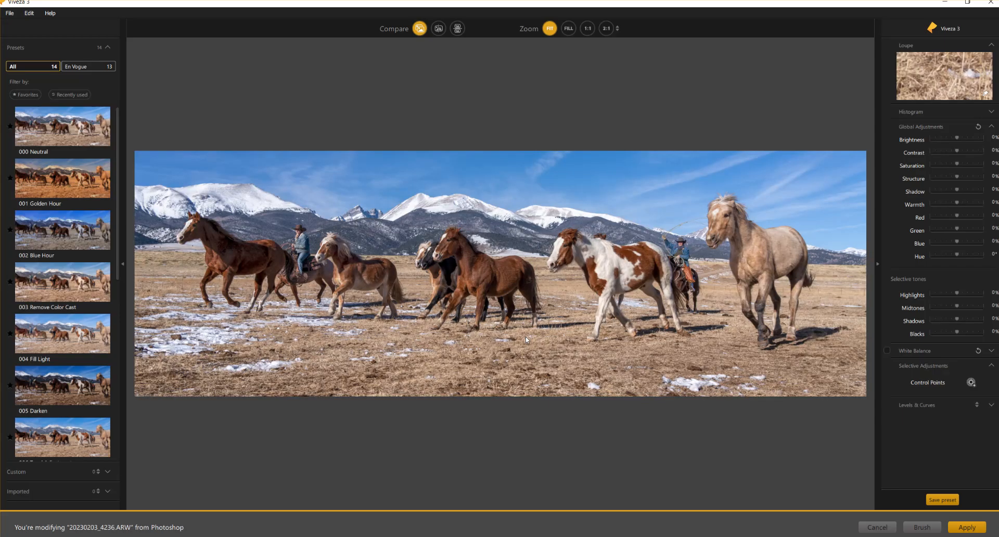
left_click(970, 384)
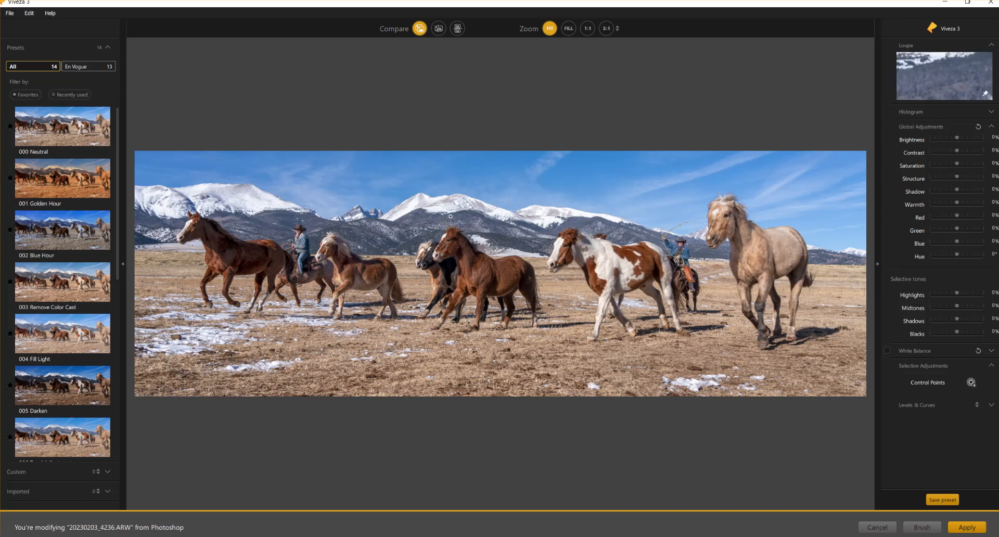
left_click(492, 213)
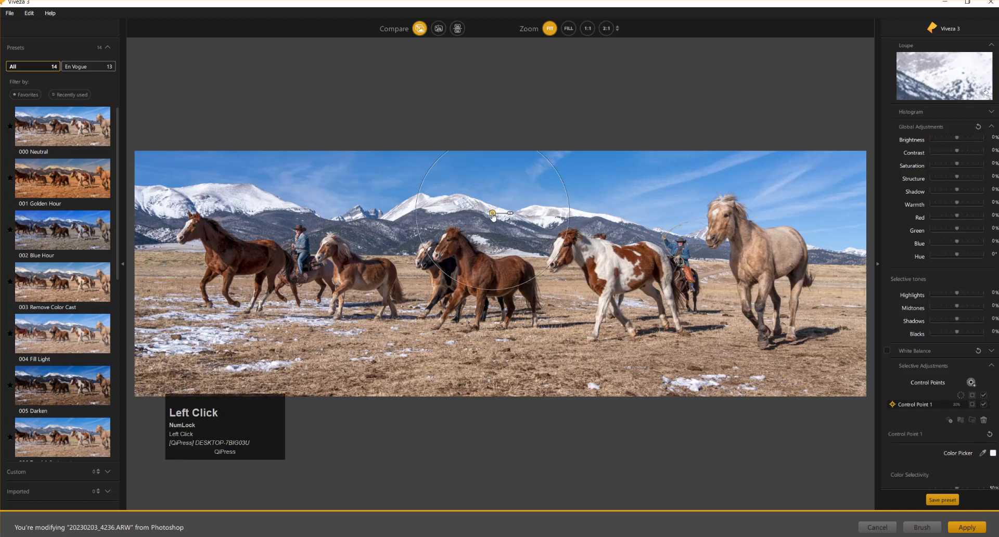
Adjust the mountain control point's radius after checking its selection mask, and set its Brightness to -28%.
left_click(971, 404)
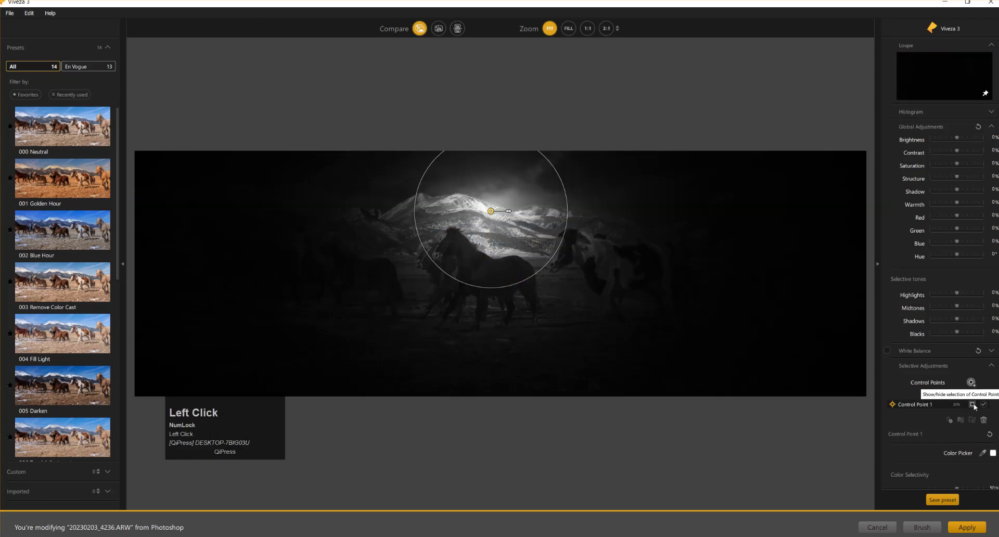
left_click(971, 404)
left_click_drag(508, 211, 507, 214)
scroll(931, 361, "down", 4)
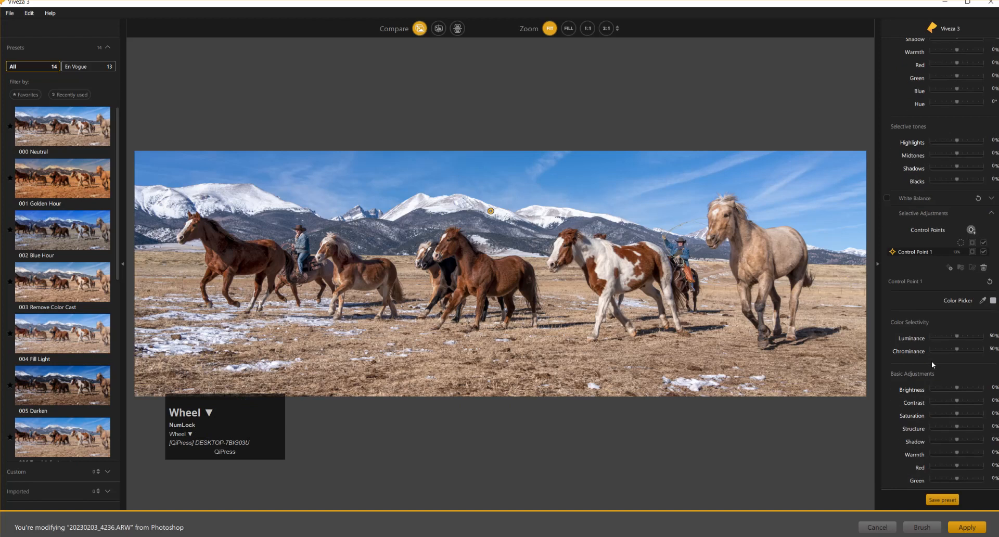
left_click_drag(957, 340, 950, 337)
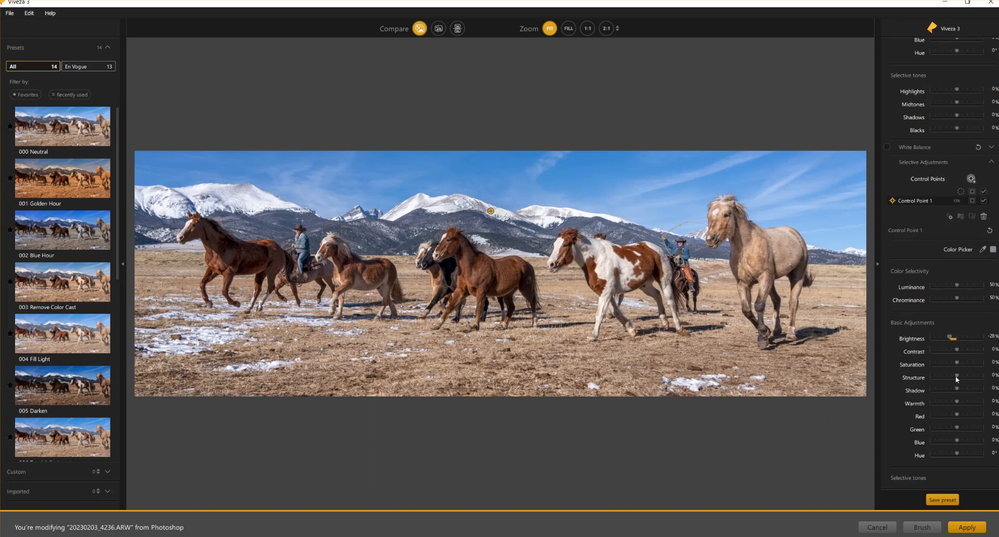
Set the mountain control point's Shadow to -15%, then duplicate it onto the snowy ridge above the pinto horse and toggle the duplicate to compare.
left_click_drag(956, 389, 954, 390)
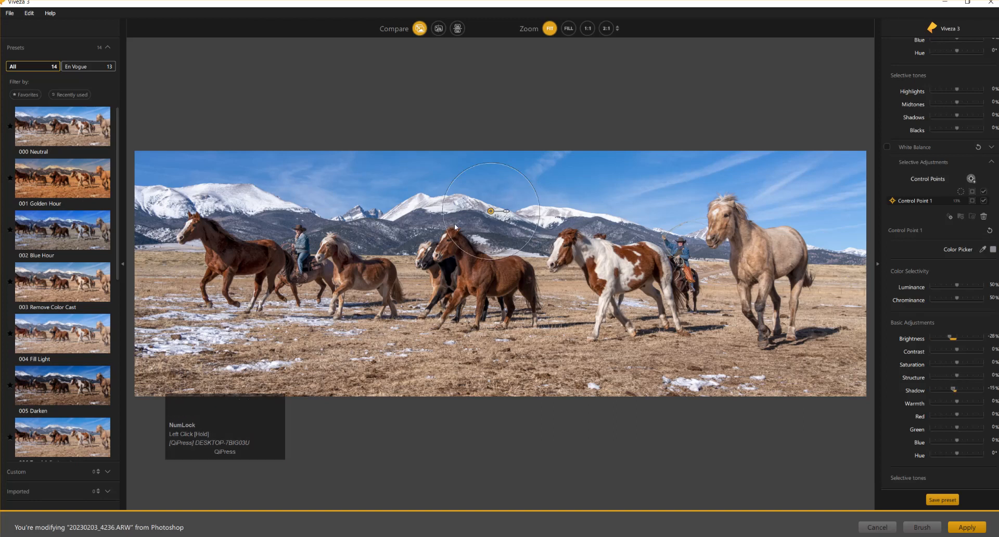
left_click(950, 218)
left_click(531, 225)
mouse_move(540, 230)
left_mouse_down()
mouse_move(622, 226)
mouse_move(554, 225)
left_mouse_up()
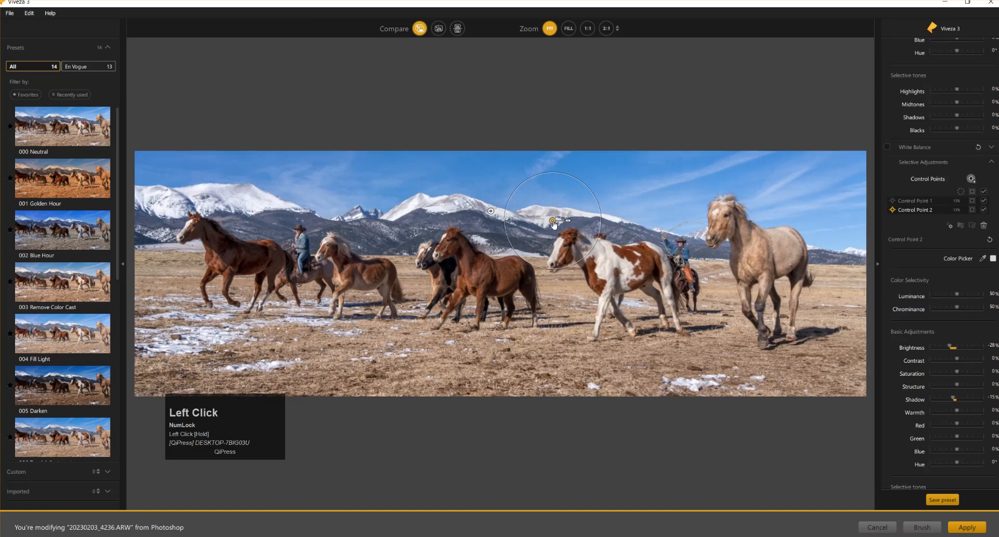
left_click_drag(568, 221, 569, 223)
left_click(983, 209)
left_click(983, 209)
Duplicate the control point onto the far-left snowy mountain above the lead brown horse and toggle its effect to compare.
left_click(949, 225)
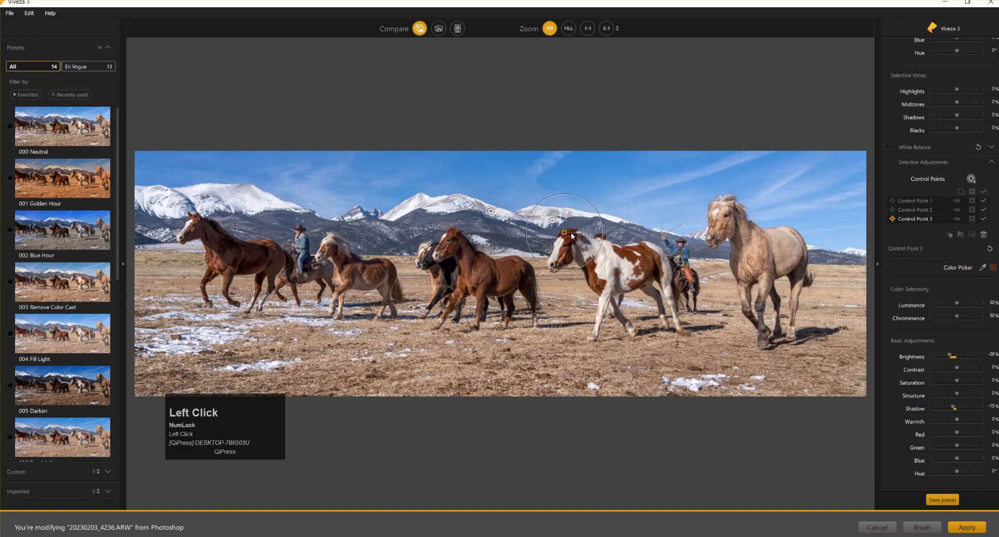
left_click(463, 243)
left_click_drag(461, 246, 190, 198)
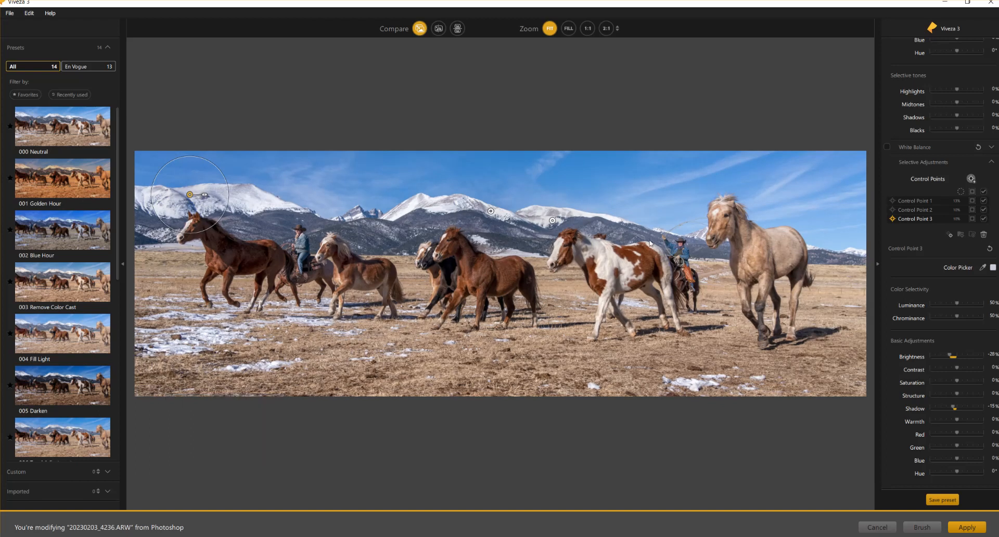
left_click(984, 220)
Add a new control point on the sunlit snow right of the leftmost mountain's summit and shrink its radius.
left_click(970, 179)
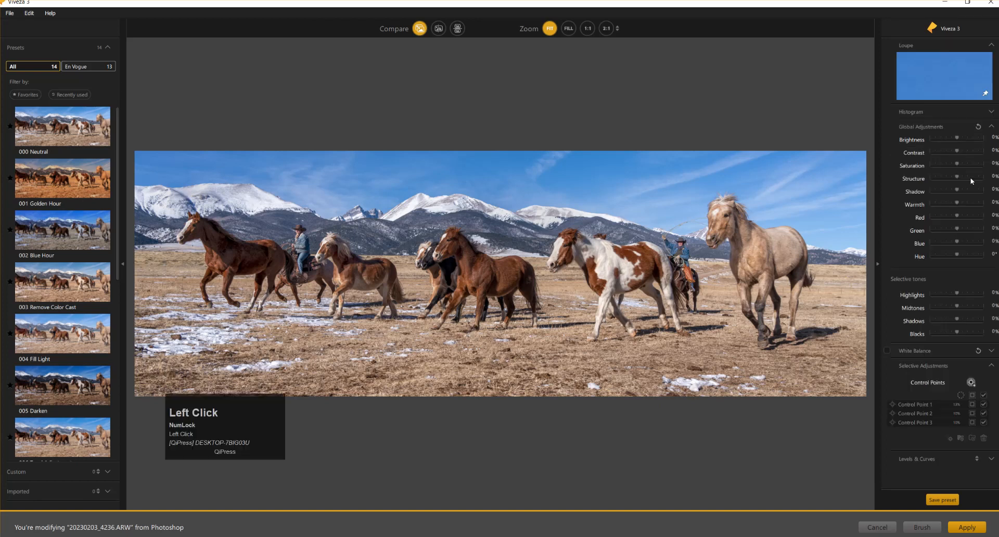
left_click(970, 383)
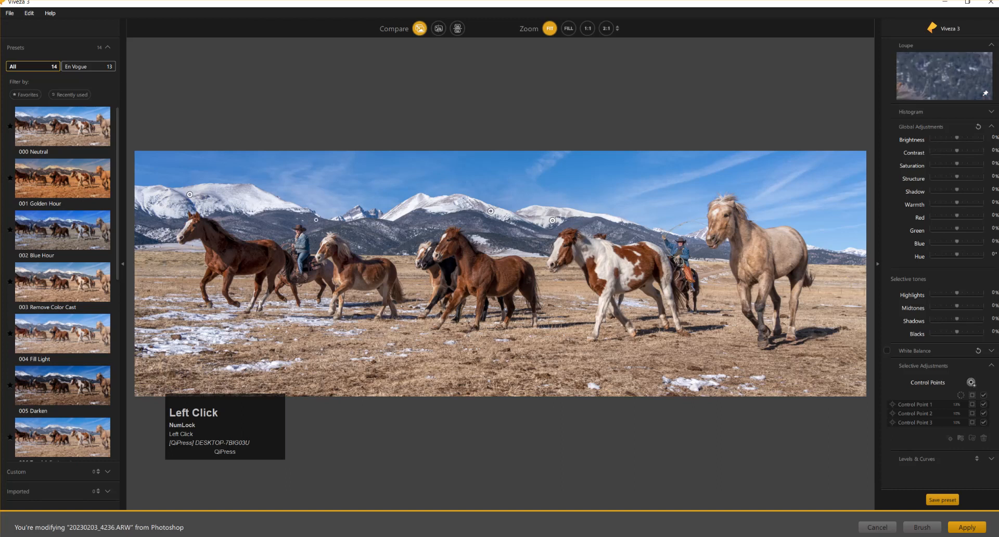
left_click(260, 200)
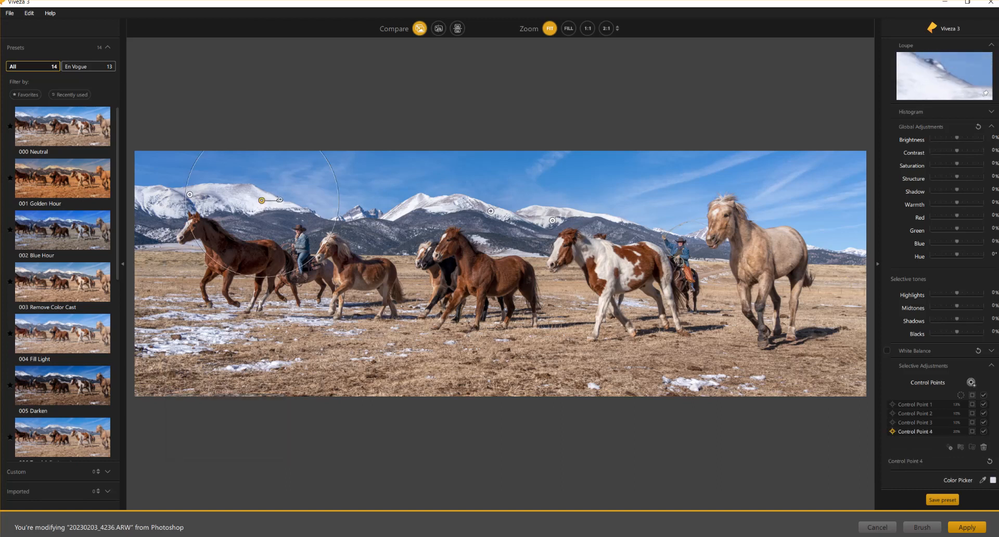
left_click_drag(280, 201, 277, 200)
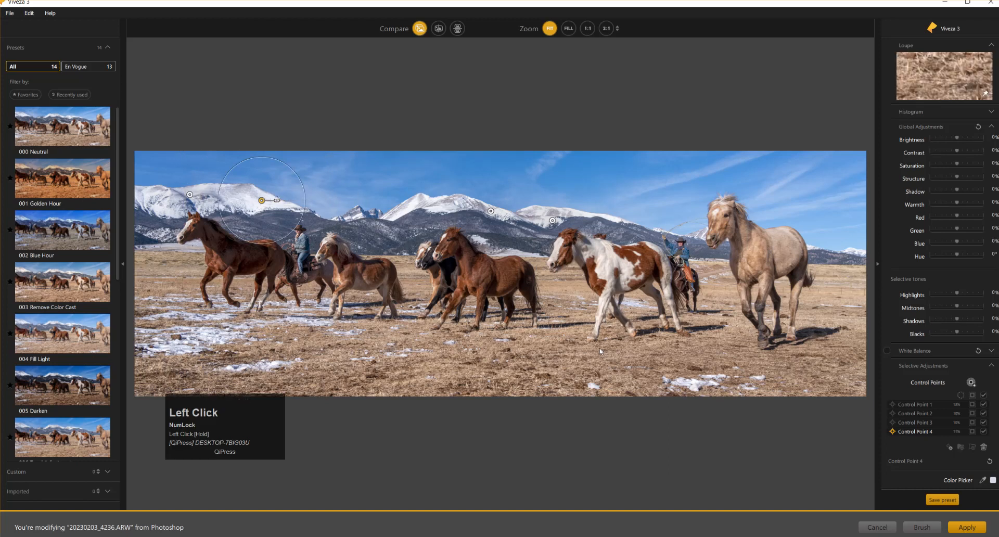
Set Brightness to 20% and Warmth to 20% on the new snow control point.
scroll(940, 380, "down", 5)
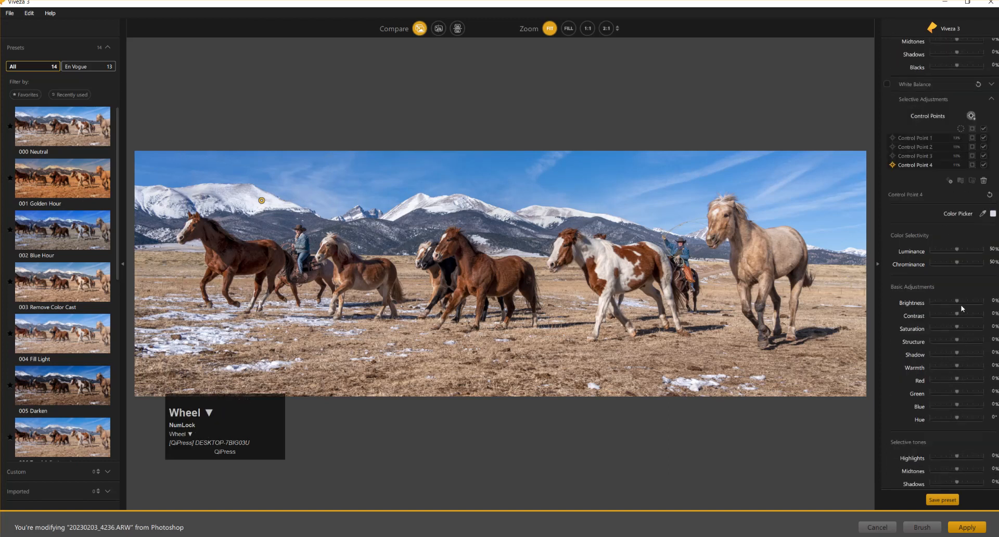
left_click_drag(956, 301, 961, 302)
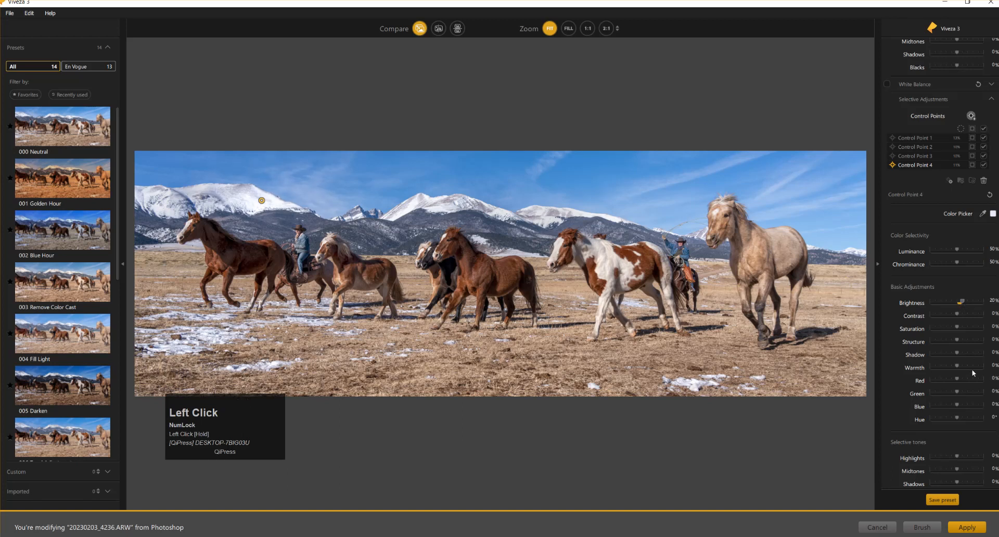
left_click_drag(959, 367, 962, 367)
Duplicate the brightened snow control point onto the central snowy peak and set the duplicate's Warmth to 18%.
left_click(949, 181)
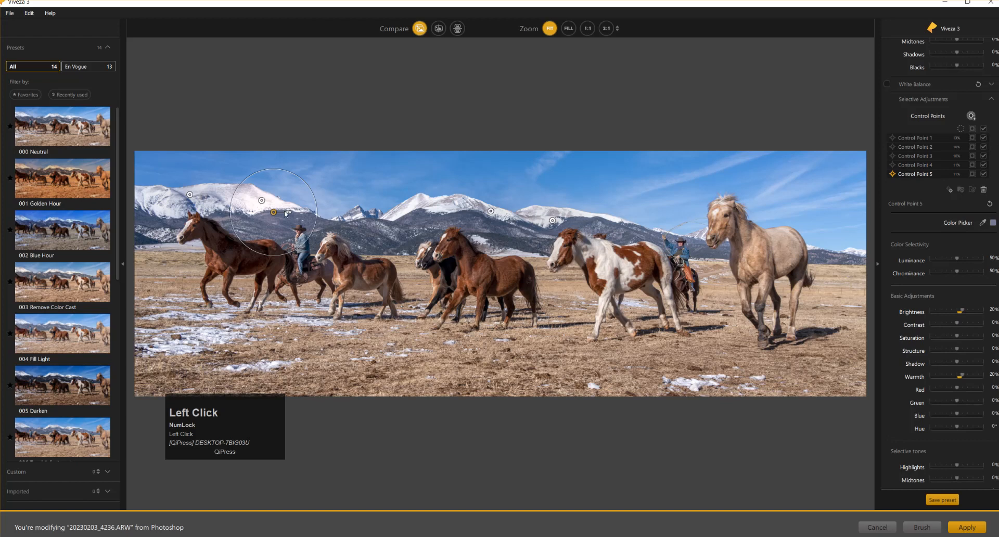
left_click_drag(273, 212, 414, 209)
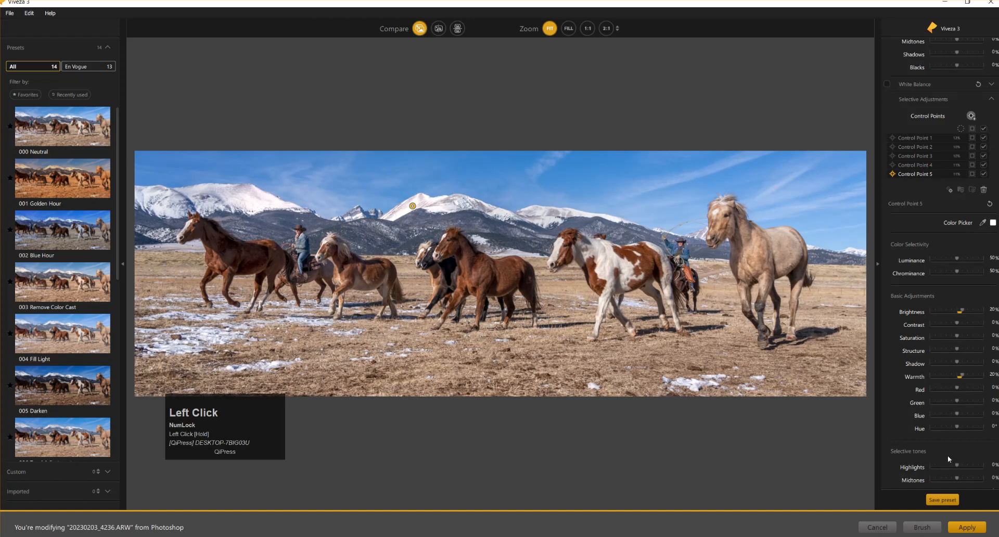
left_click(960, 376)
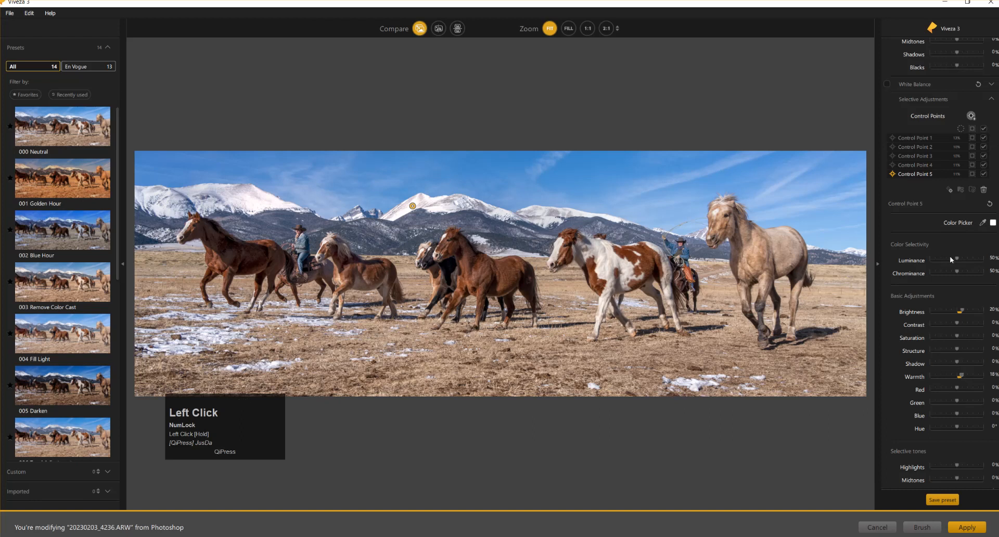
Duplicate the snow control point onto the peak right of the central one and onto the snow at the photo's far-left edge.
left_click(947, 188)
left_click_drag(426, 225, 543, 213)
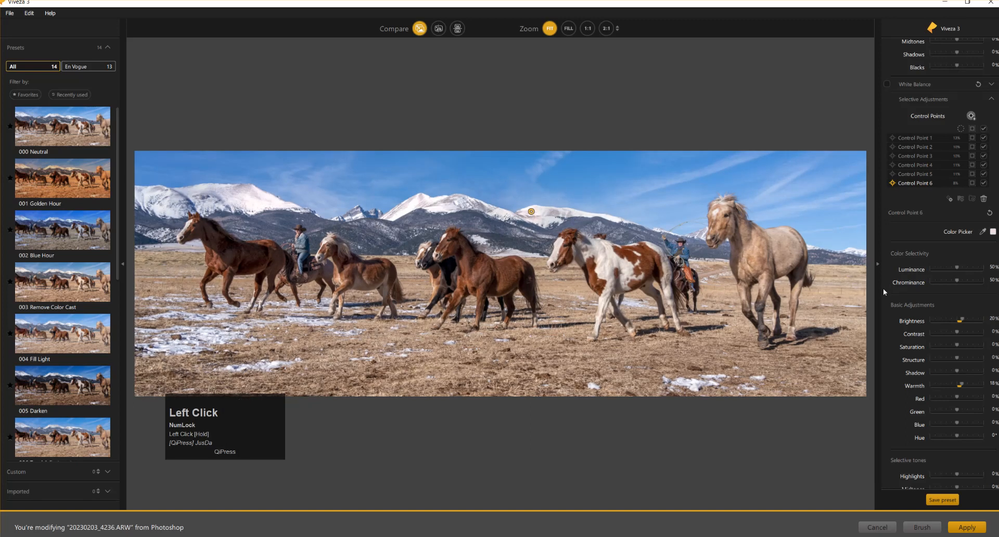
left_click(947, 199)
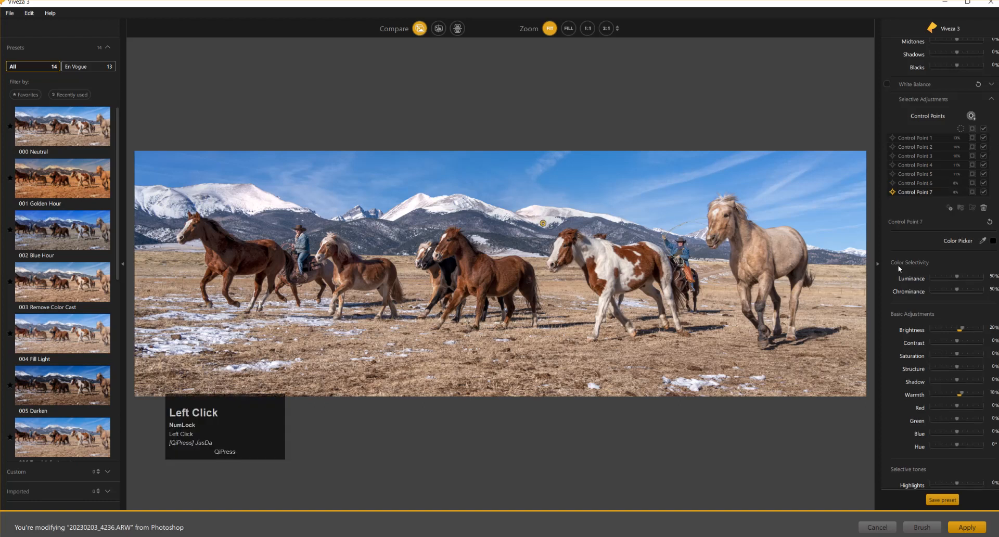
left_click_drag(542, 223, 144, 202)
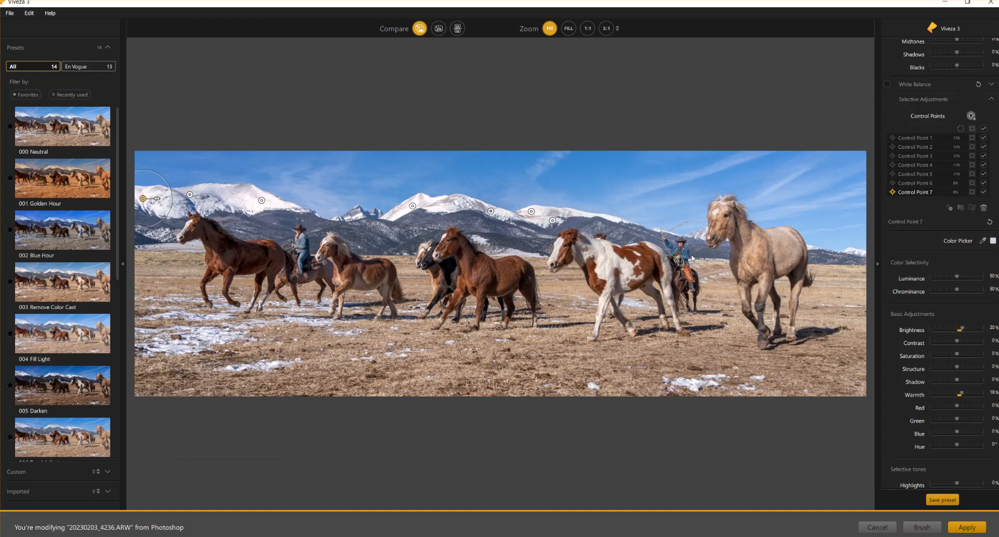
Apply the Viveza 3 mountain adjustments and toggle the new layer's visibility repeatedly to compare before and after.
left_click(966, 527)
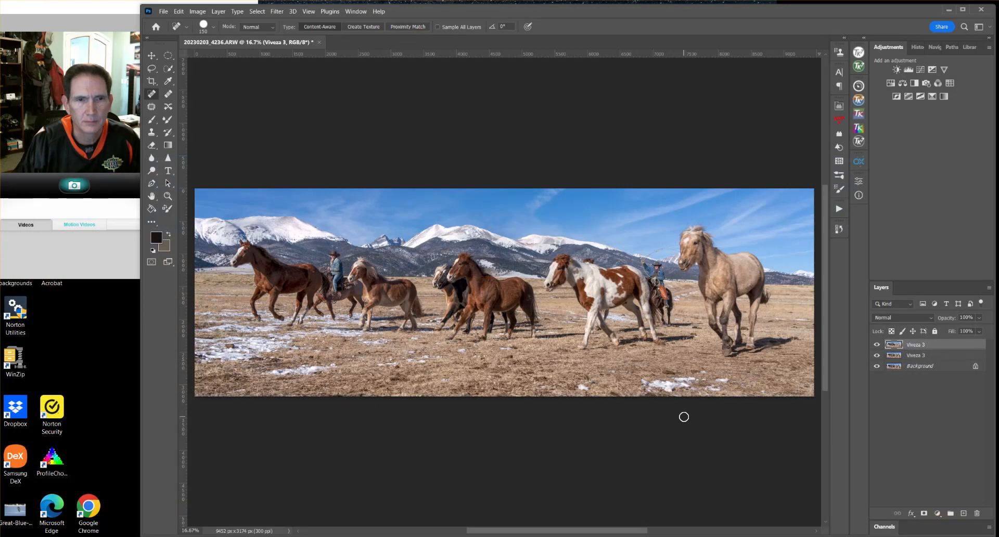
left_click(877, 344)
left_click(877, 345)
left_click(877, 346)
left_click(876, 346)
left_click(878, 347)
left_click(878, 347)
left_click(877, 345)
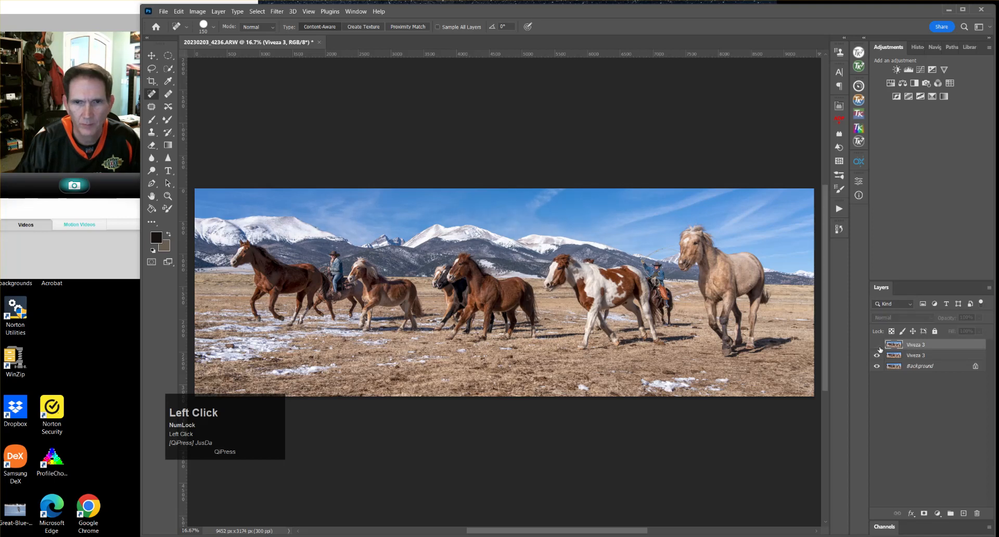
left_click(876, 345)
left_click(878, 347)
left_click(878, 347)
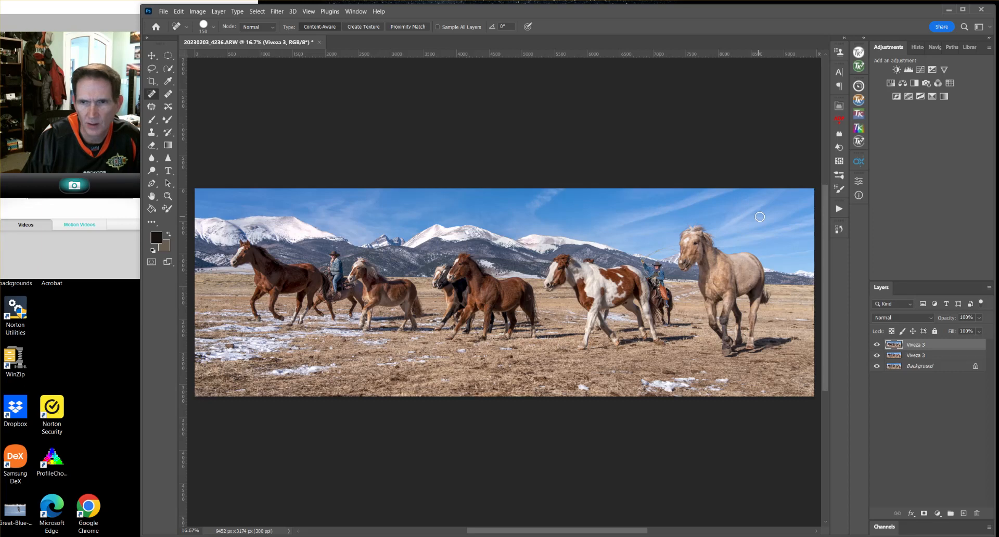
Open the Viveza 3 filter again, add a control point on the palomino horse's forelock and reduce its radius.
left_click(523, 408)
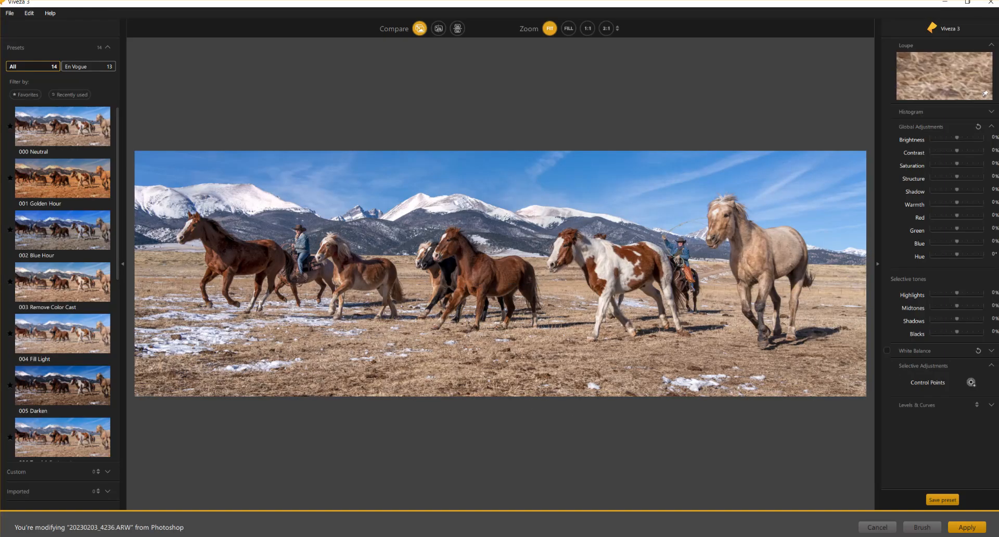
left_click(970, 384)
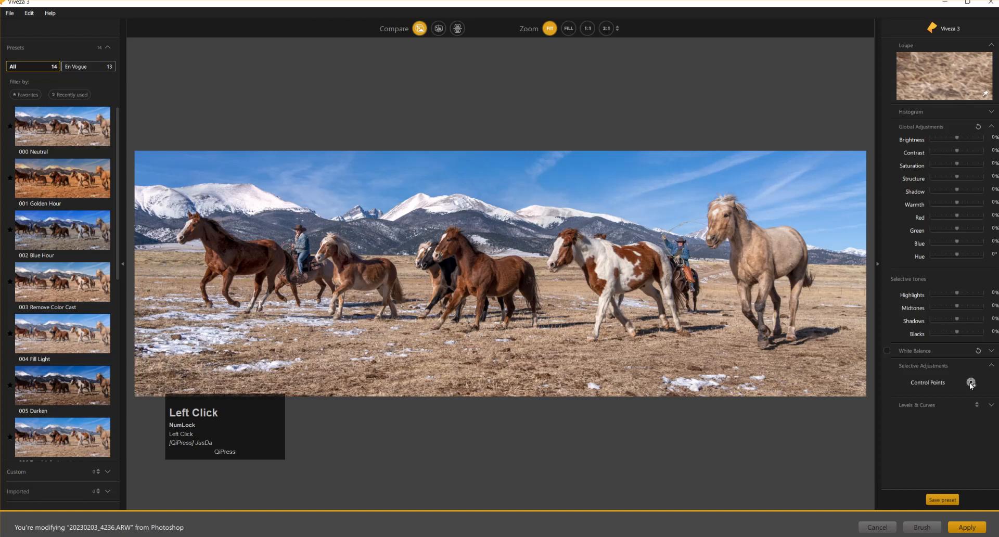
left_click(727, 198)
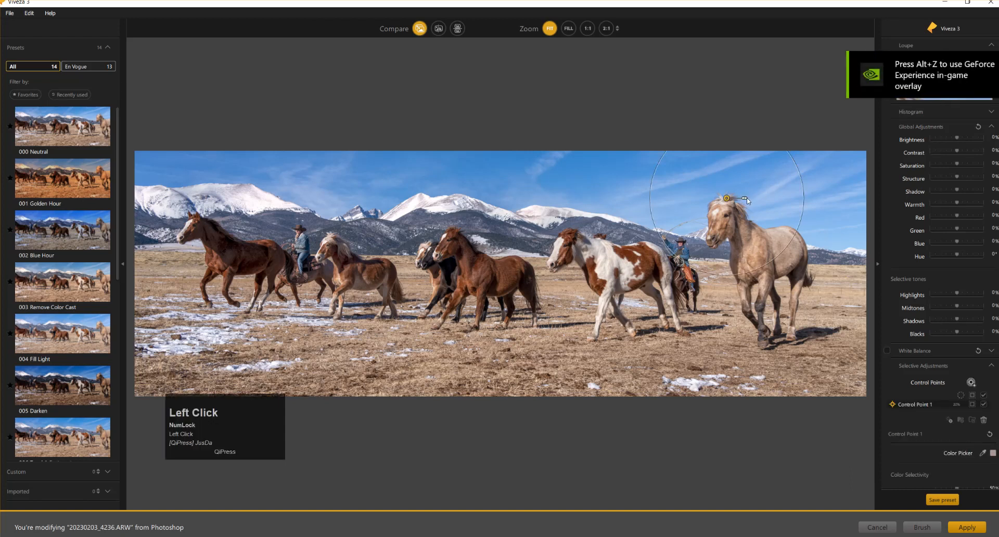
left_click_drag(746, 199, 740, 198)
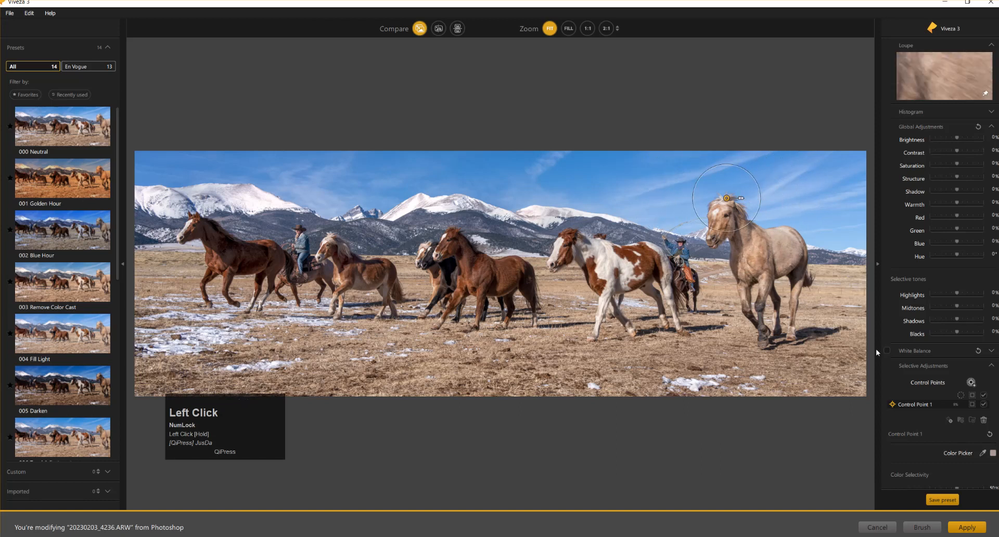
Set the forelock control point's Luminance selectivity to 53% and Chrominance to 49% while viewing its selection mask.
left_click(972, 403)
scroll(962, 389, "down", 3)
scroll(962, 389, "down", 2)
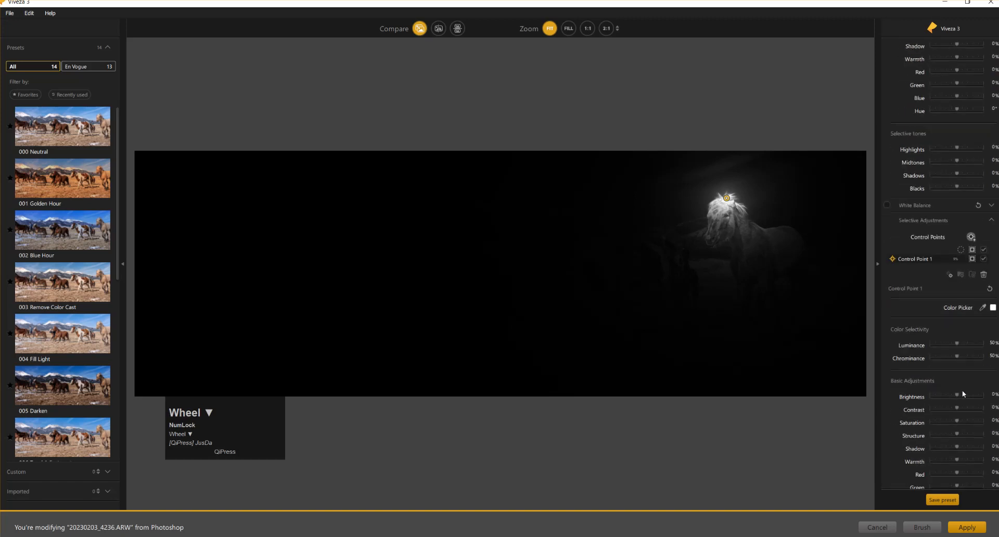
left_click_drag(956, 343, 955, 357)
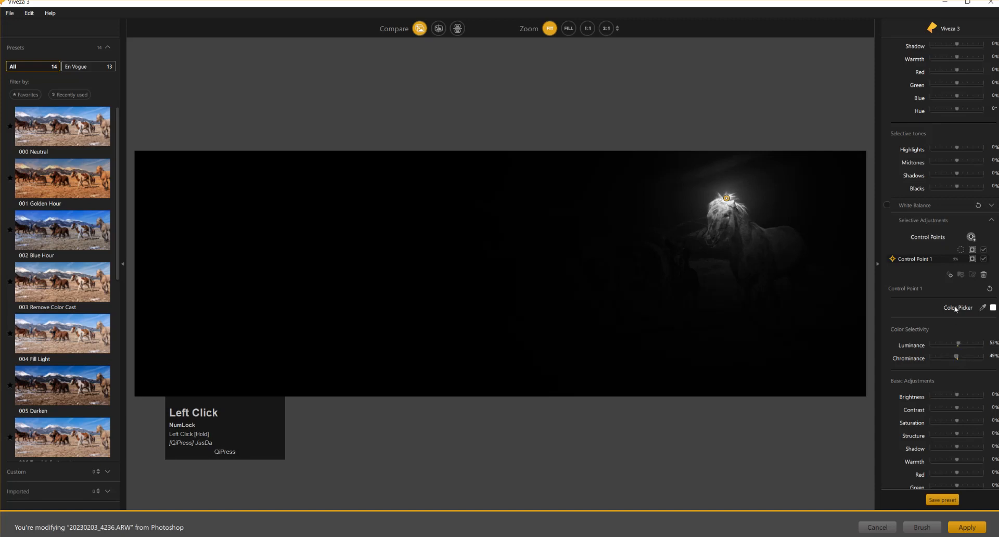
left_click(970, 259)
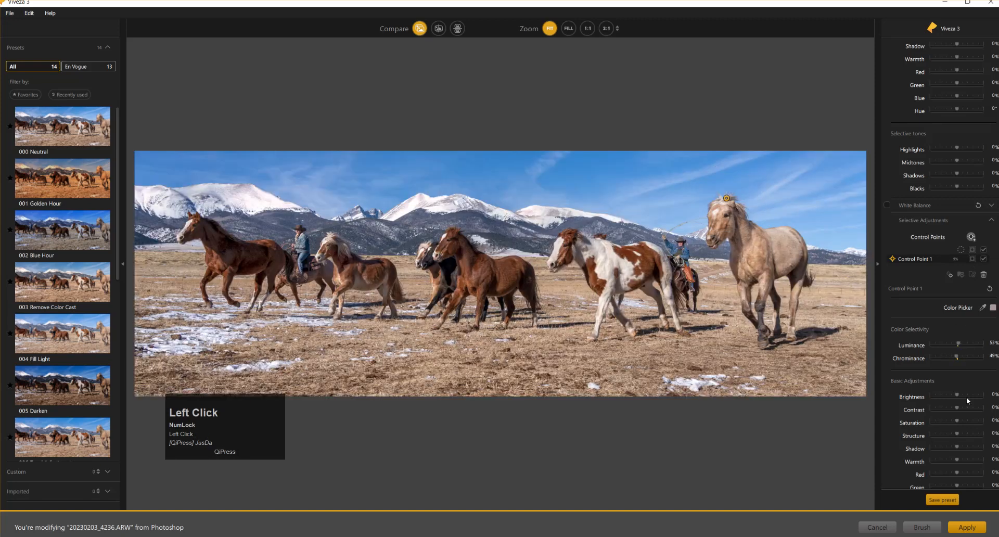
Set Brightness to 15% and Warmth to 17% on the palomino's forelock control point.
scroll(966, 397, "down", 1)
left_click_drag(957, 344, 961, 344)
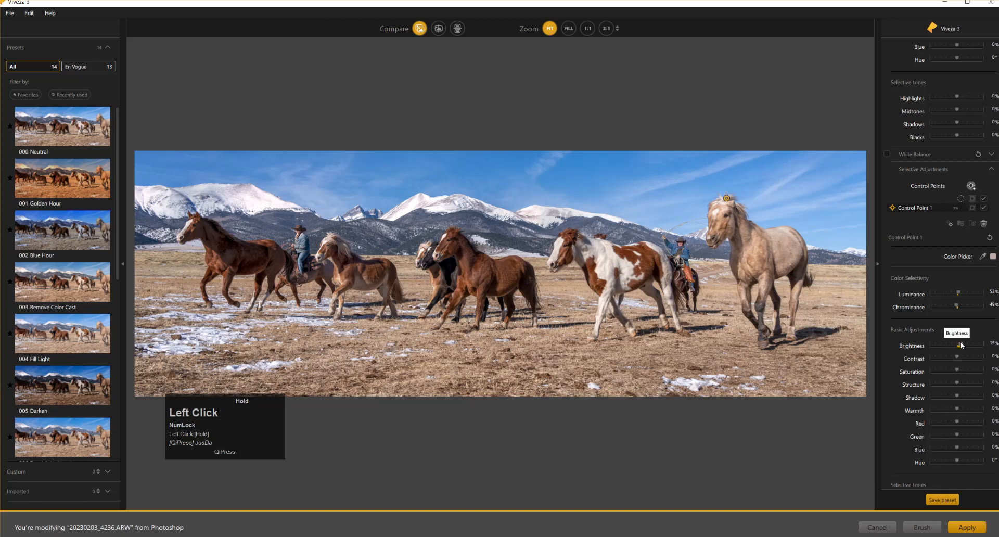
left_click_drag(961, 407, 962, 409)
Duplicate the control point onto the small brown horse's pale mane and set its Brightness to 24% and Warmth to 23%.
left_click(738, 210)
left_click_drag(739, 210, 343, 245)
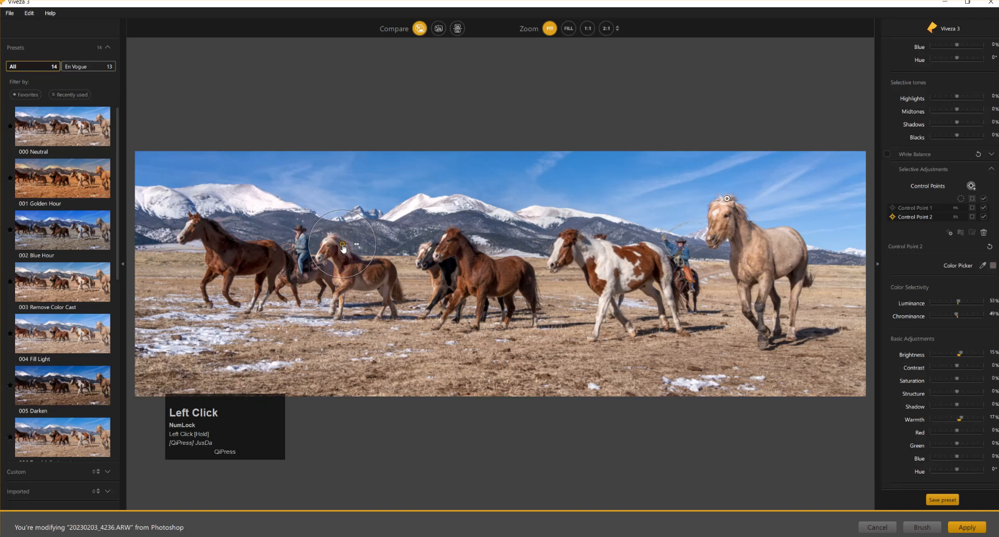
left_click_drag(961, 353, 963, 355)
left_click_drag(963, 420, 965, 419)
Duplicate the palomino's control point onto the pinto horse's head and the head of the brown horse in the centre.
left_click(931, 207)
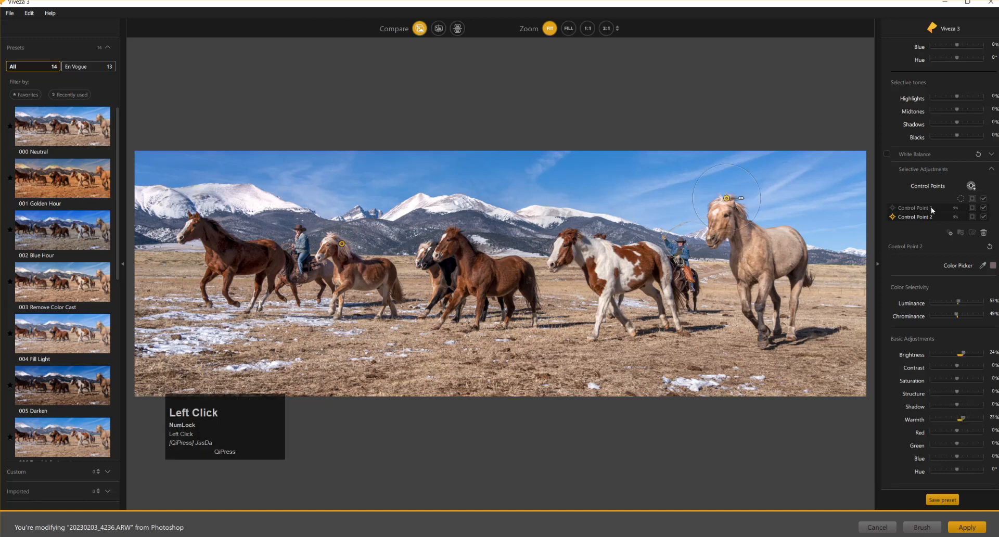
left_click(950, 232)
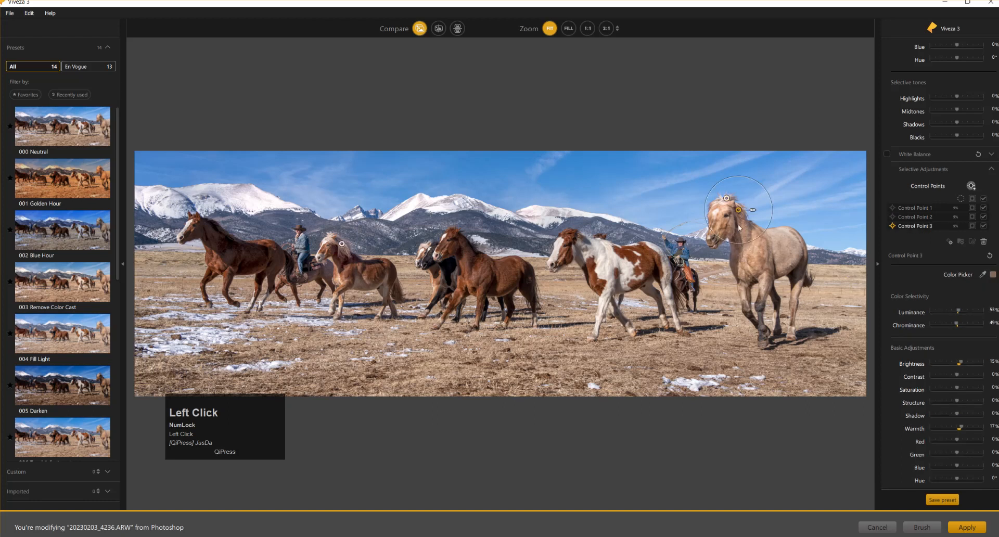
mouse_move(738, 210)
left_mouse_down()
mouse_move(603, 246)
mouse_move(569, 234)
left_mouse_up()
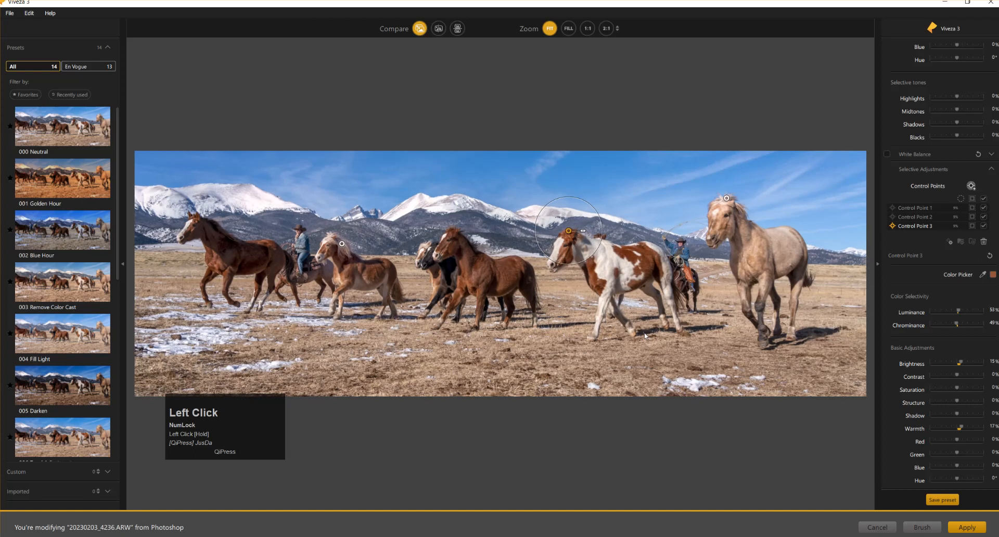
left_click(949, 242)
left_click_drag(580, 242, 454, 232)
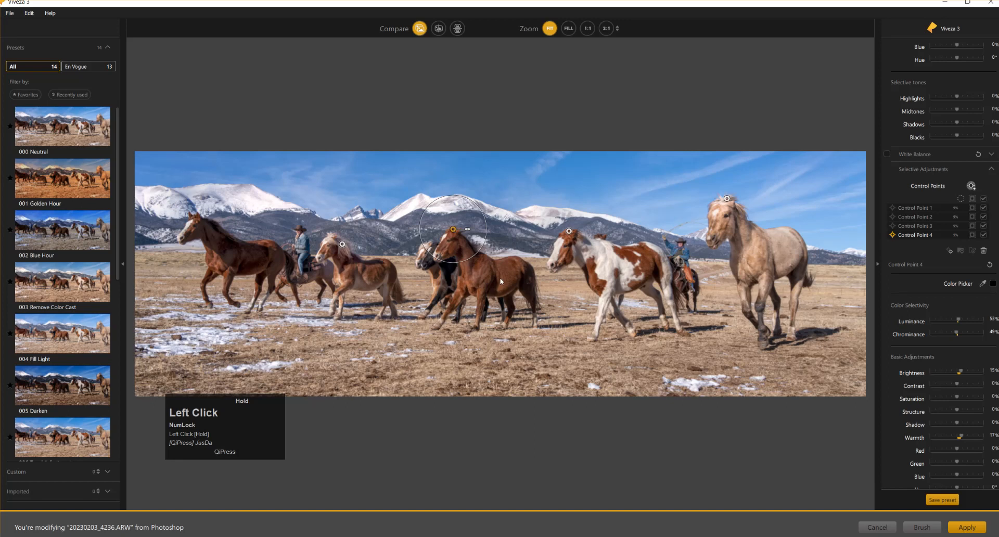
Duplicate the control point onto the leftmost brown horse's neck and set its Shadow to 1% and Brightness to 21%.
left_click(949, 250)
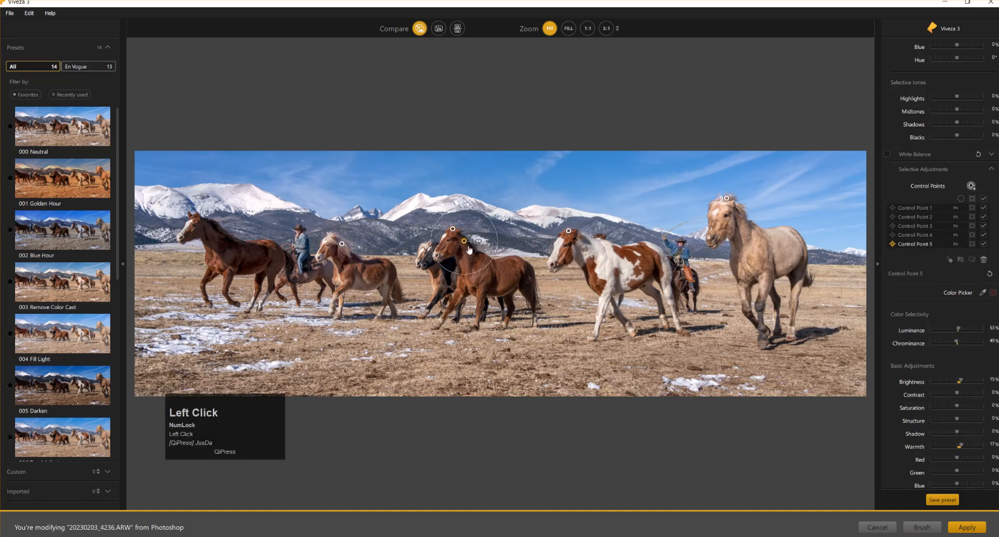
left_click_drag(463, 241, 215, 228)
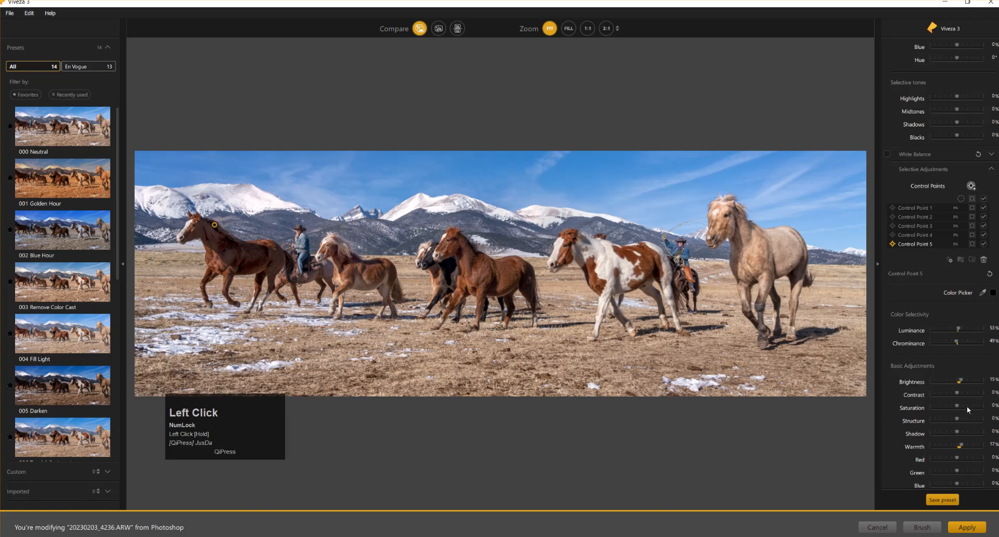
left_click_drag(956, 431, 956, 431)
left_click_drag(962, 379, 962, 379)
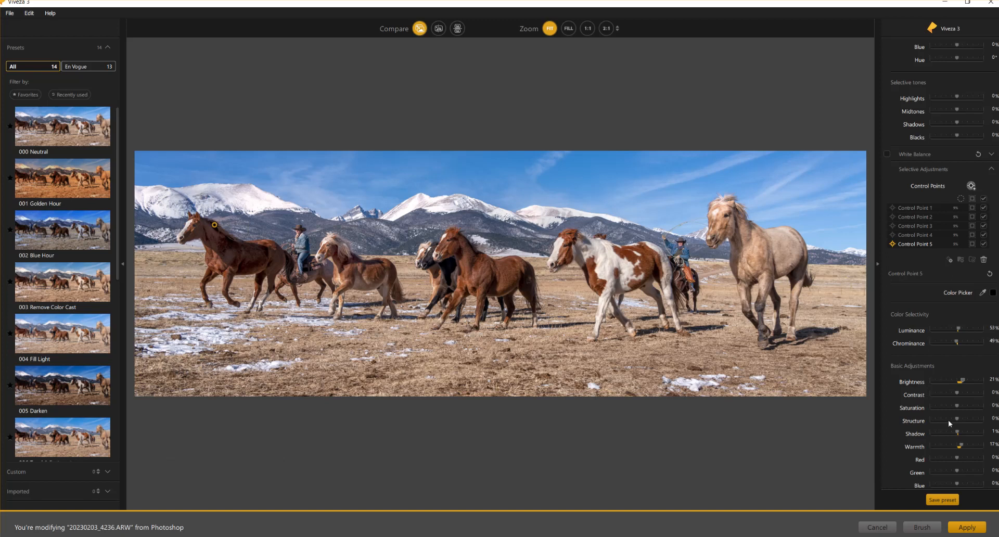
Apply the Viveza 3 adjustments and compare the photo with and without the topmost Viveza 3 layer.
left_click(971, 527)
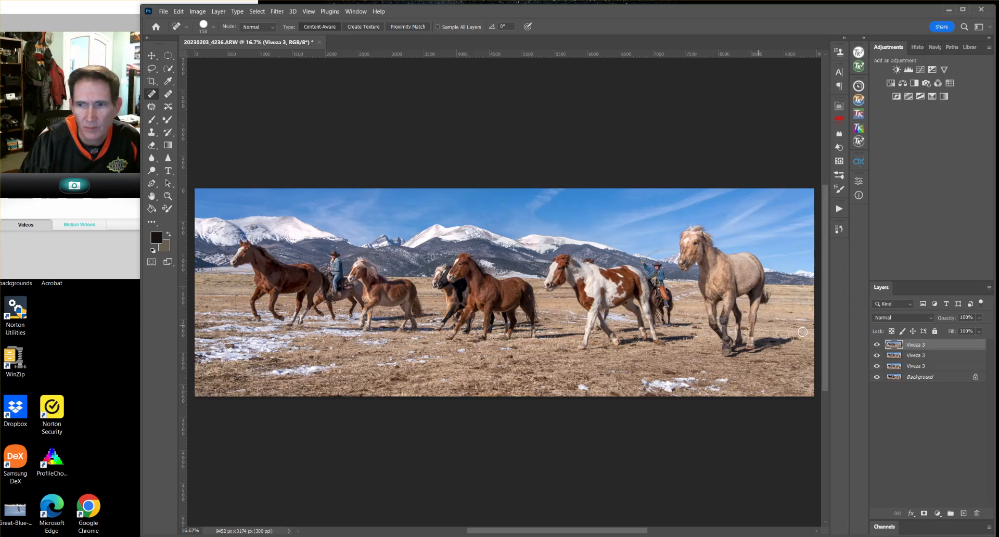
left_click(876, 345)
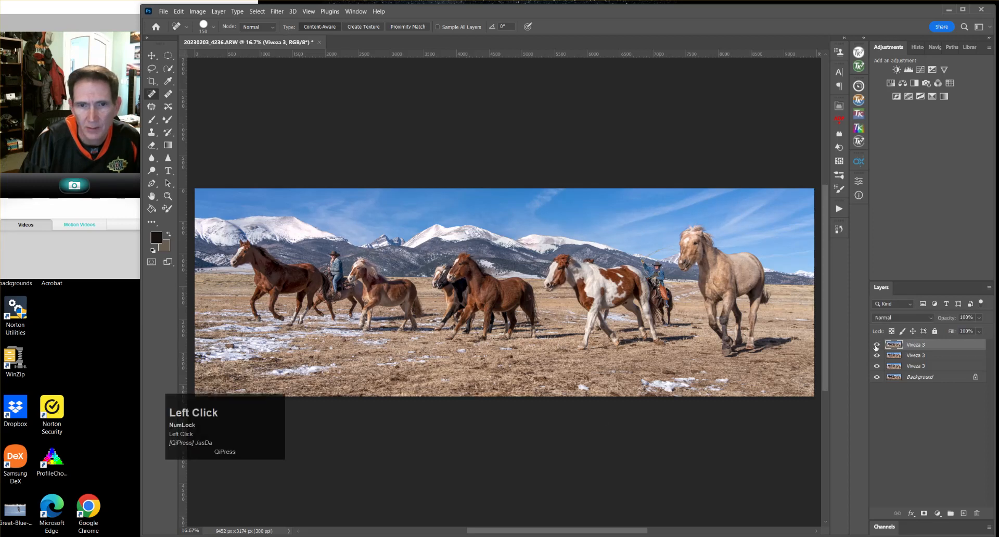
left_click(876, 344)
left_click(876, 345)
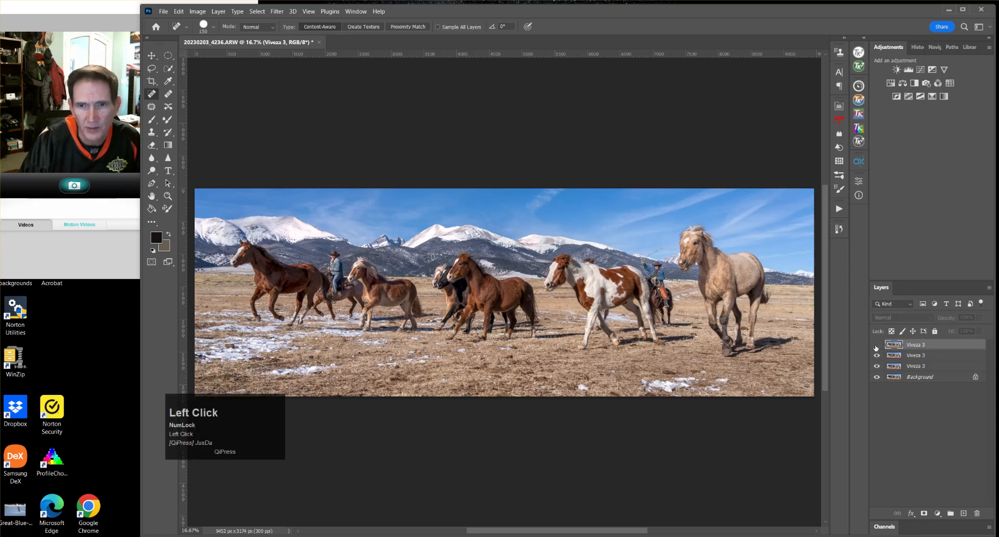
left_click(876, 344)
left_click(876, 345)
left_click(876, 345)
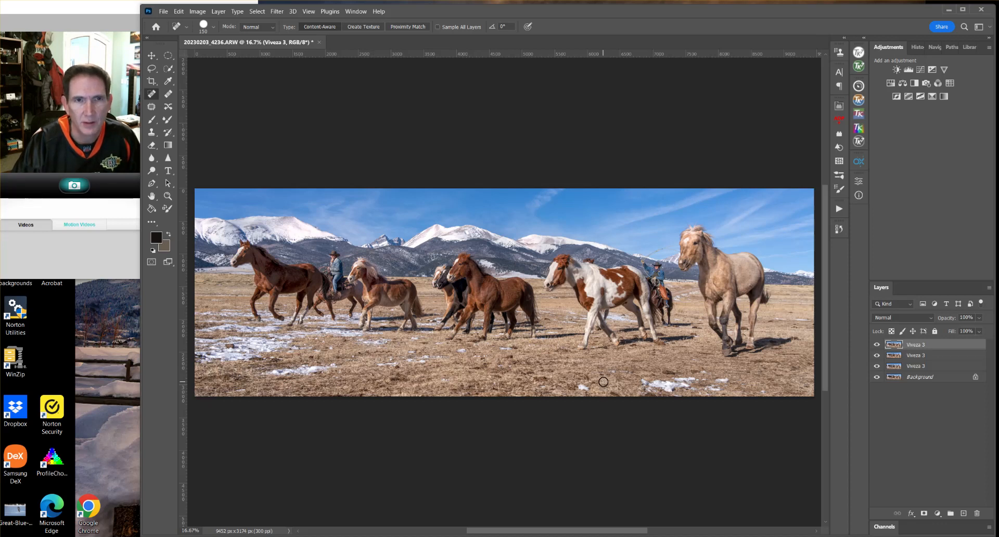
Apply the Bleach Bypass filter from Nik Collection's Color Efex Pro 4 with its default settings.
left_click(277, 11)
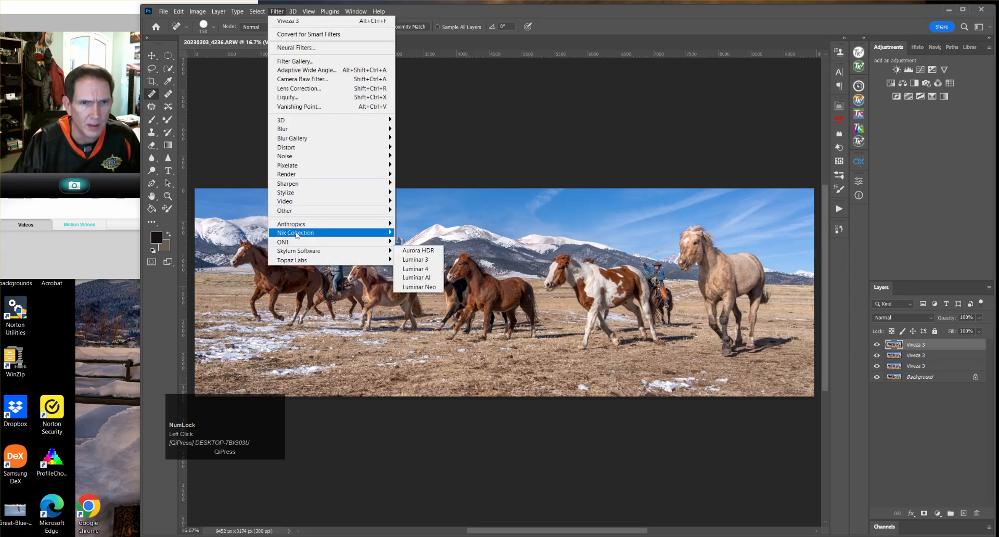
mouse_move(307, 235)
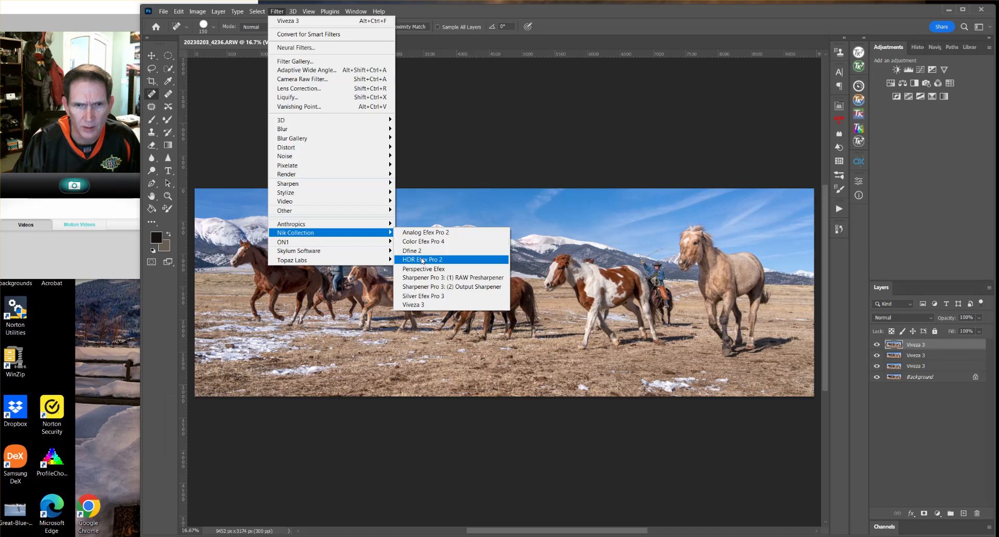
left_click(428, 241)
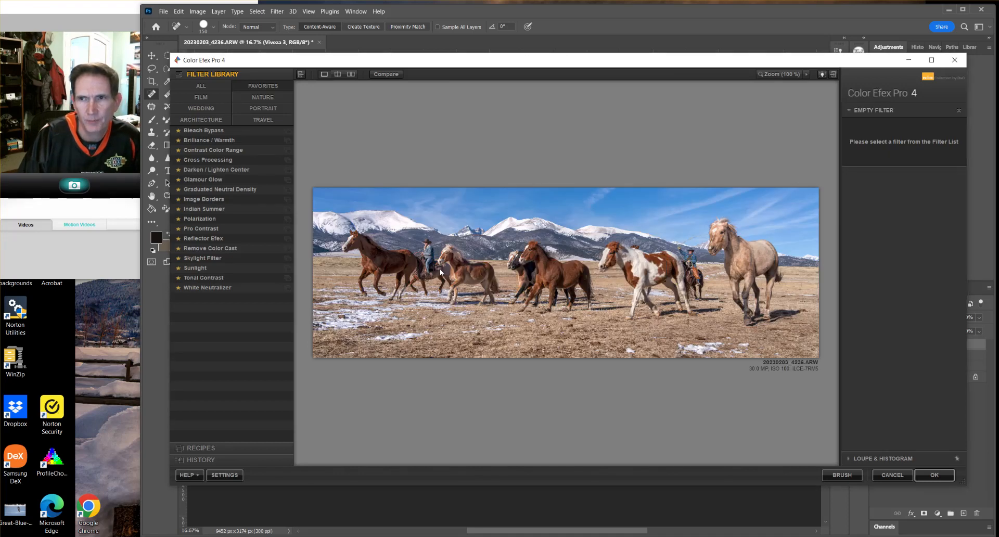
left_click(198, 130)
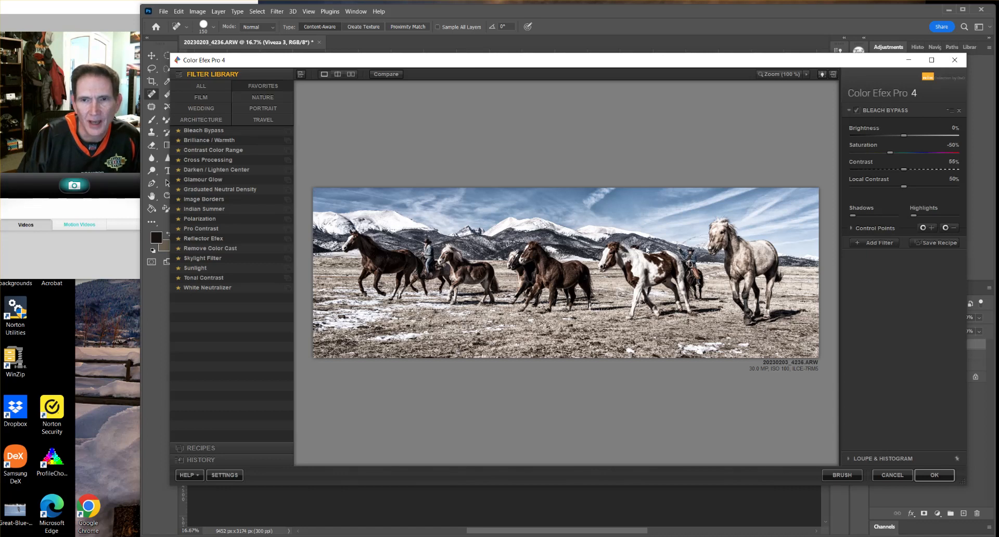
left_click(934, 474)
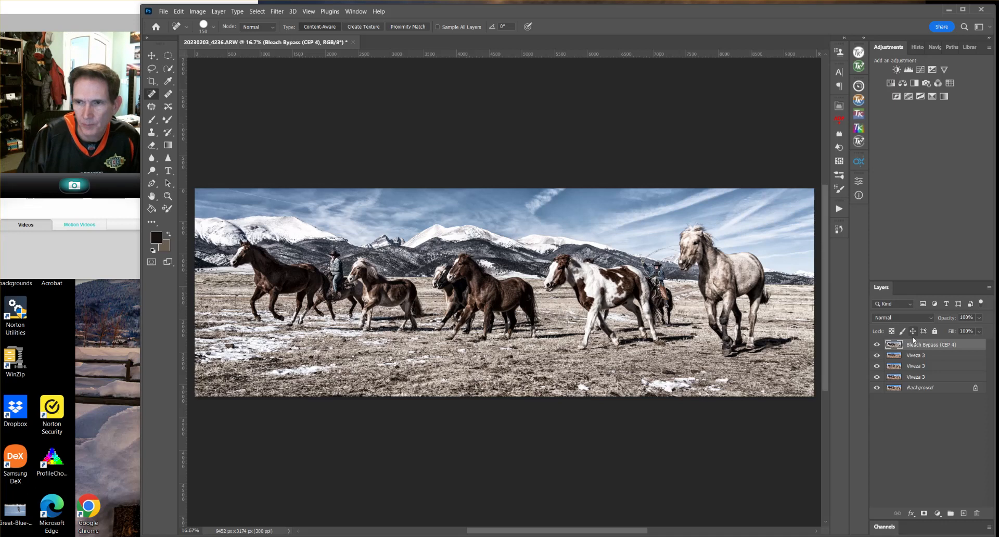
Set the Bleach Bypass layer's blend mode to Lighten and its opacity to 33%.
left_click(906, 319)
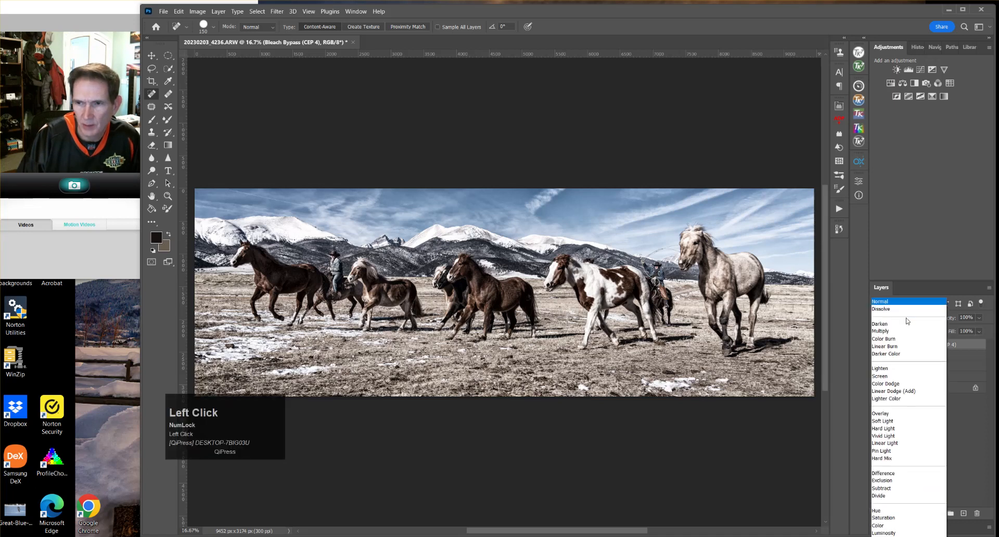
left_click(894, 371)
left_click(979, 318)
left_click_drag(986, 332, 957, 329)
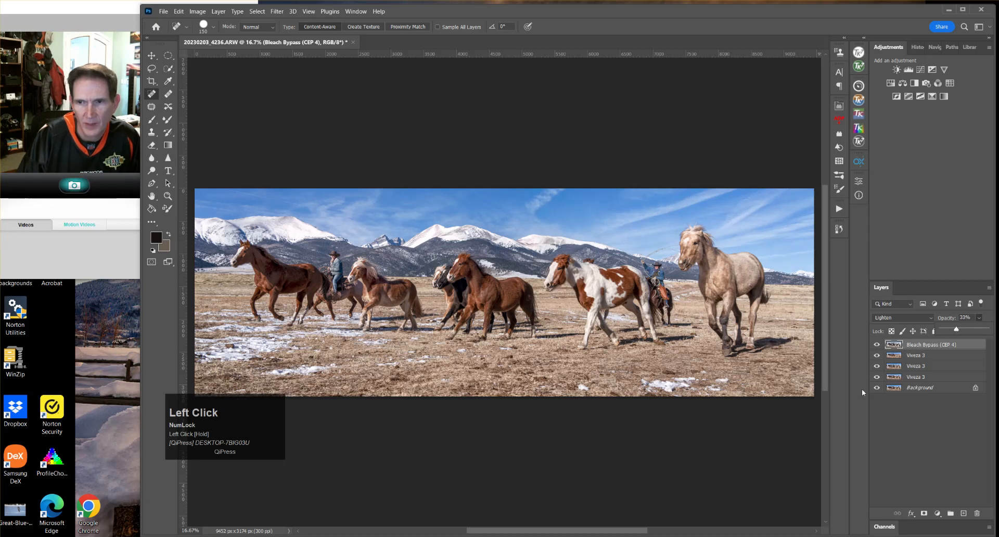
Compare the photo with and without the Bleach Bypass layer, and set its opacity to 28%.
left_click(877, 345)
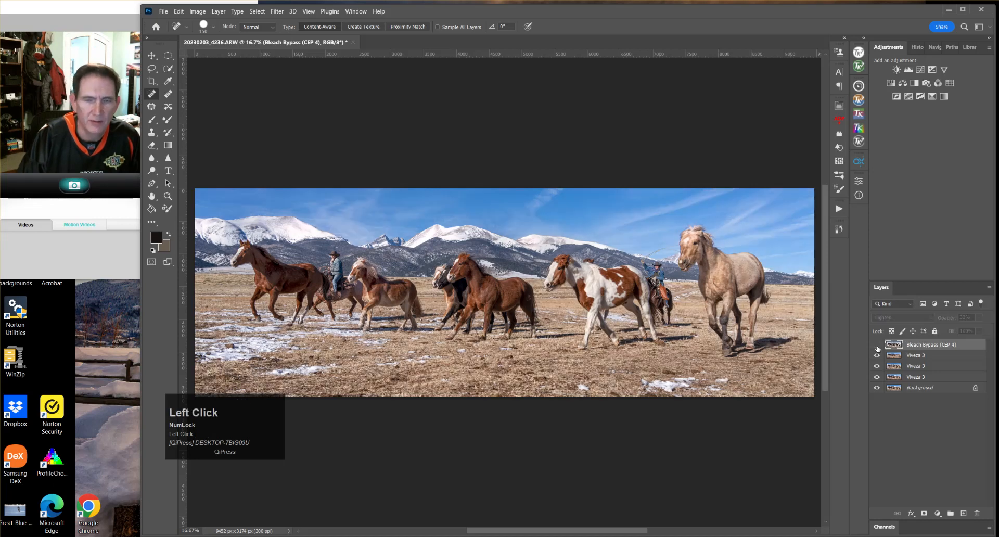
left_click(877, 346)
left_click(876, 345)
left_click(877, 345)
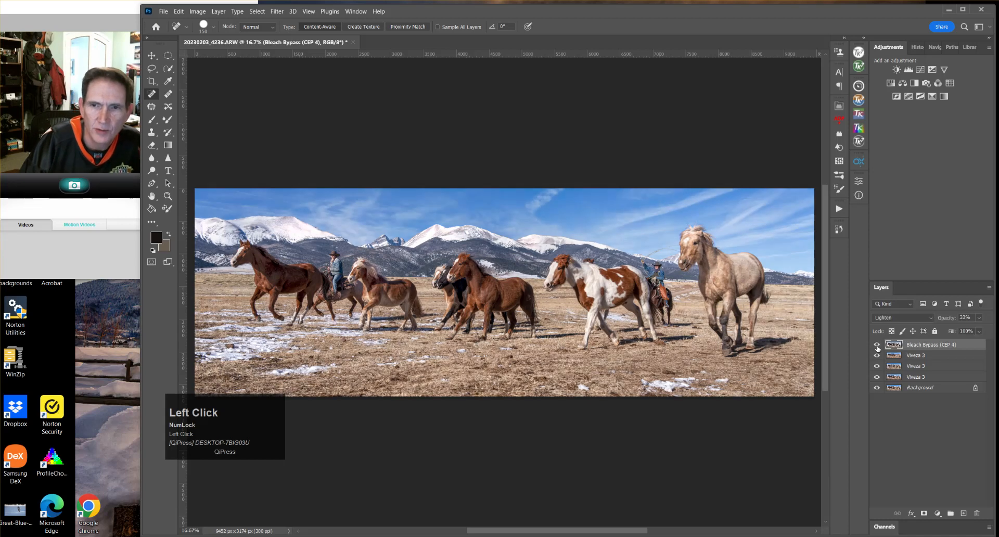
left_click(877, 346)
left_click(876, 345)
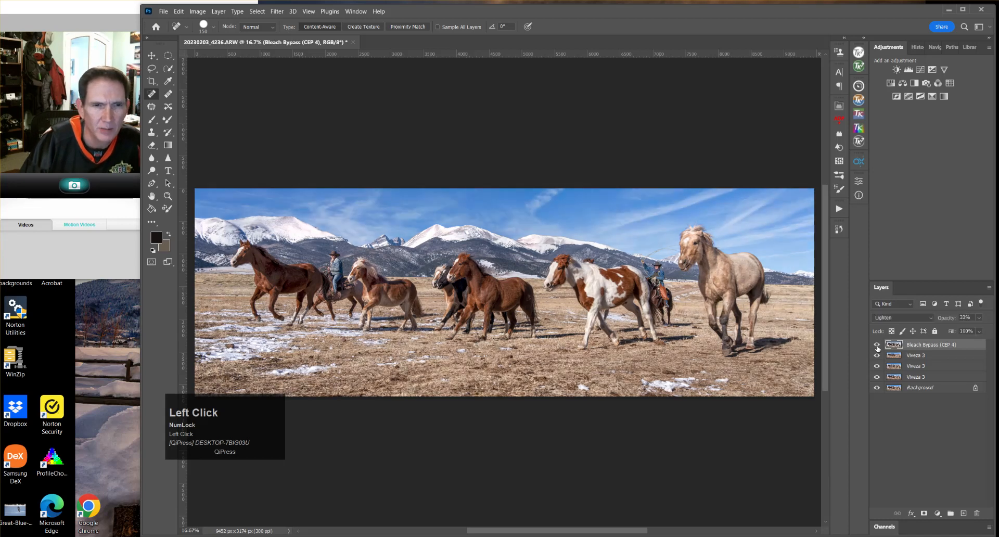
left_click(877, 345)
left_click(876, 346)
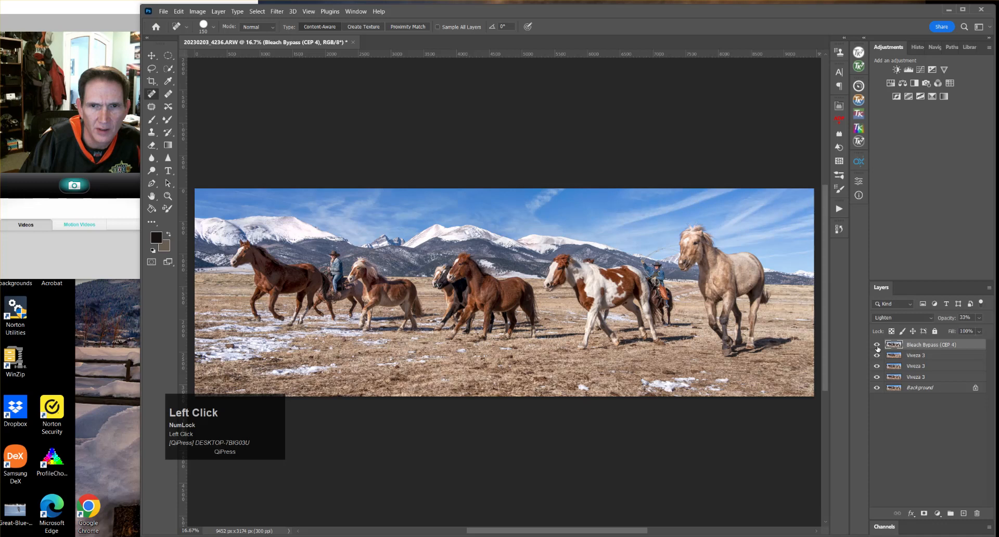
left_click(978, 318)
left_click_drag(956, 328, 956, 353)
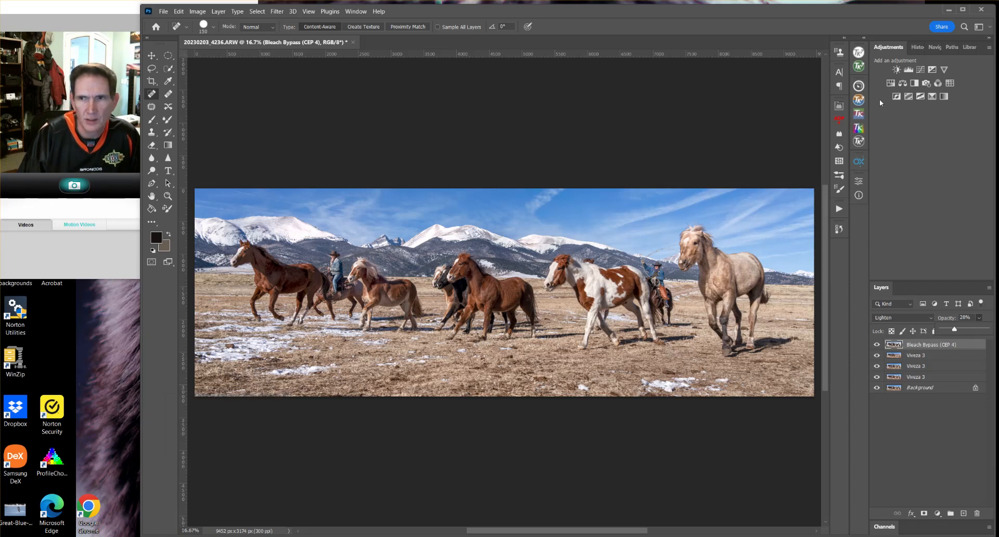
Stamp all visible layers into a new top layer with Pro Panel and open it in the Camera Raw Filter.
left_click(858, 86)
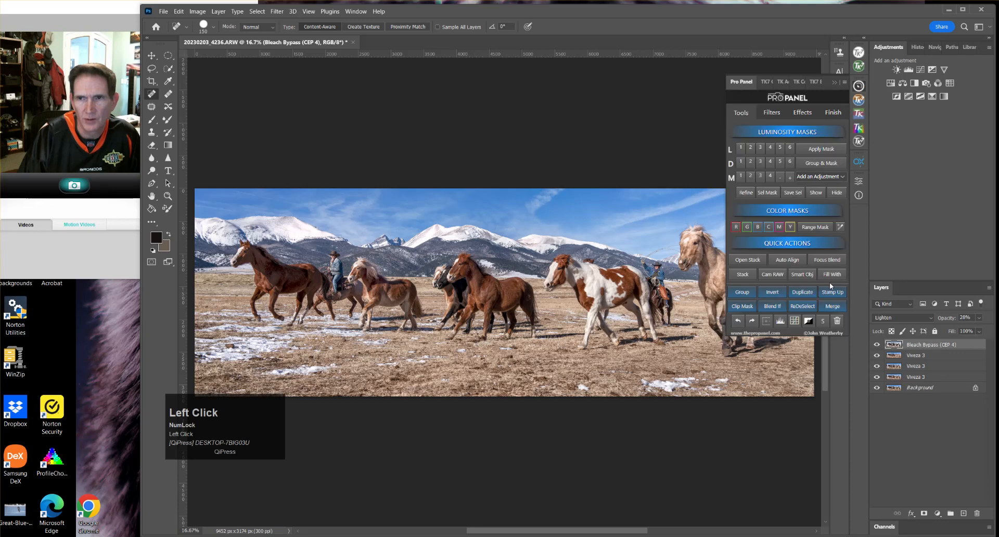
left_click(832, 294)
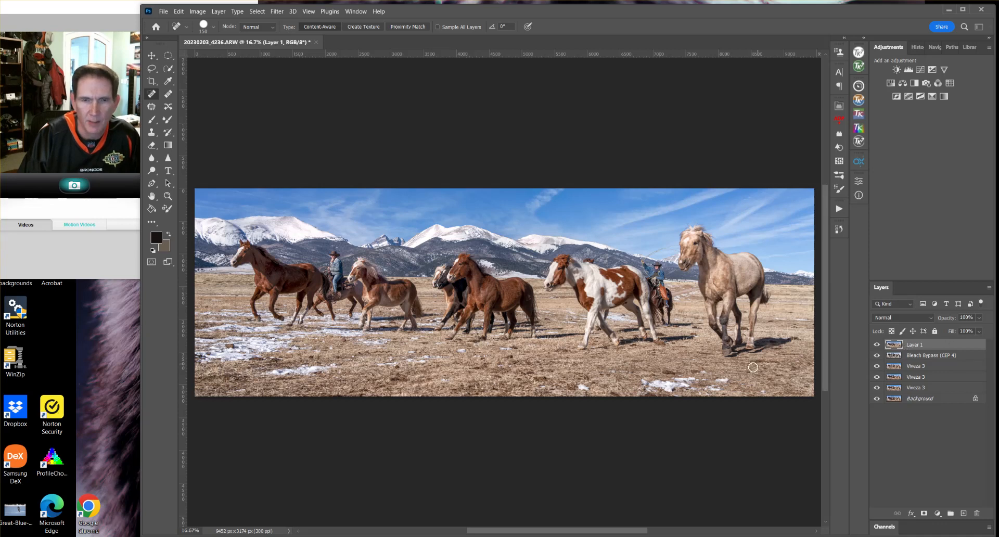
left_click(281, 13)
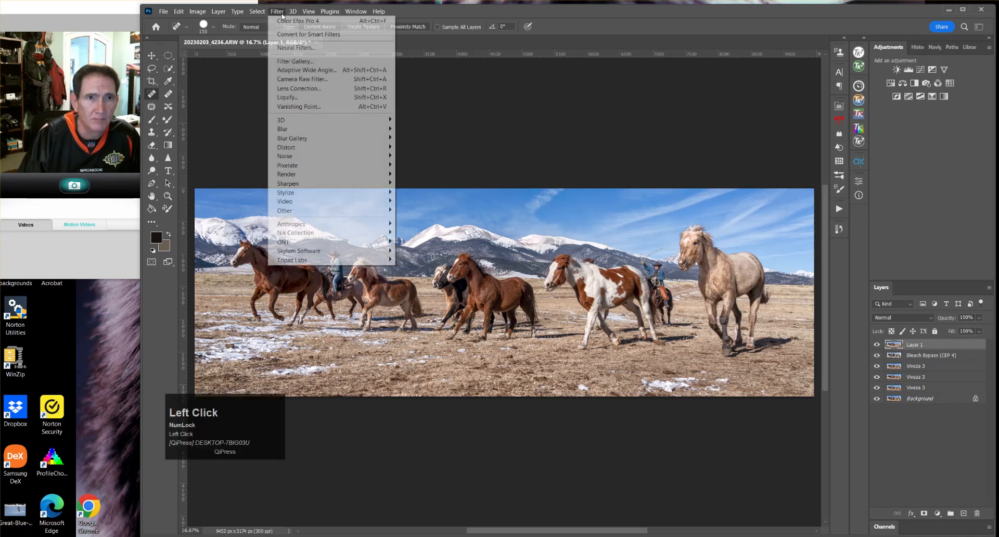
left_click(293, 79)
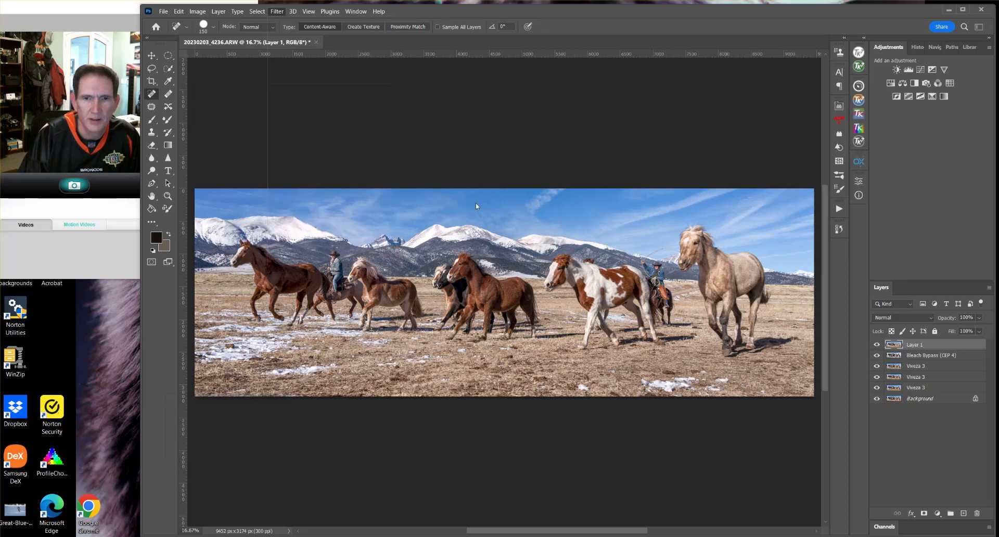
Add a Highlight Priority vignette of -91 with Midpoint 38, slightly negative Roundness and Feather 58.
scroll(912, 364, "down", 2)
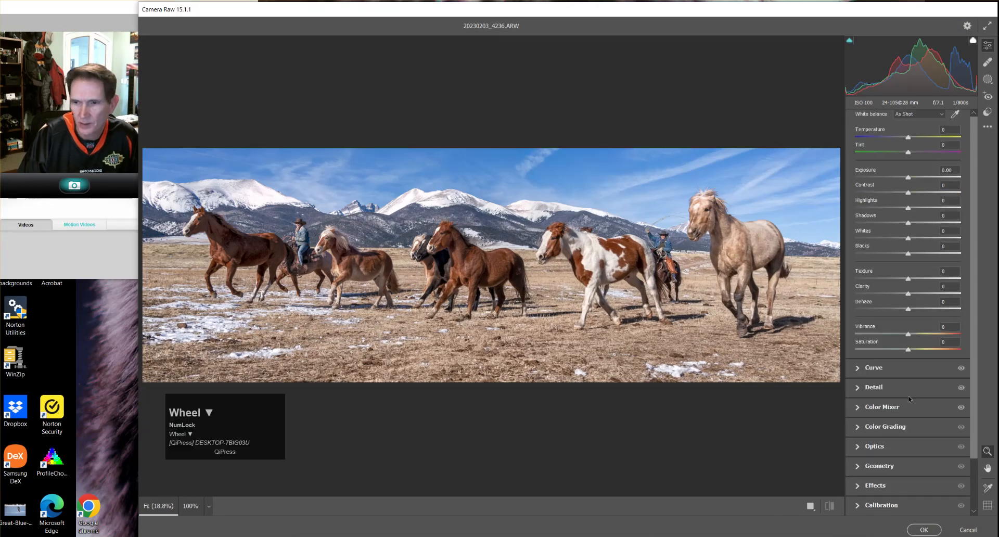
left_click(883, 450)
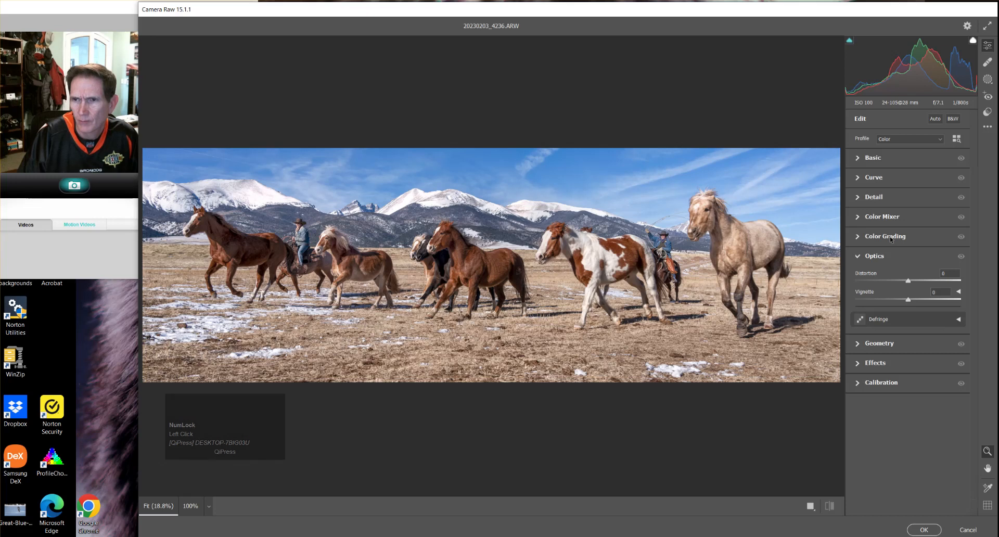
left_click(881, 361)
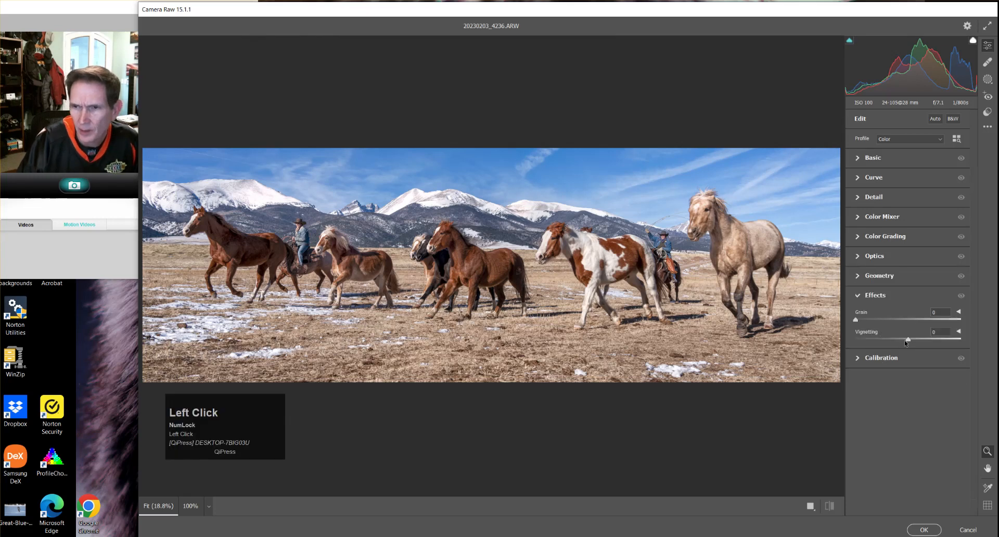
left_click(959, 332)
left_click_drag(908, 339, 860, 339)
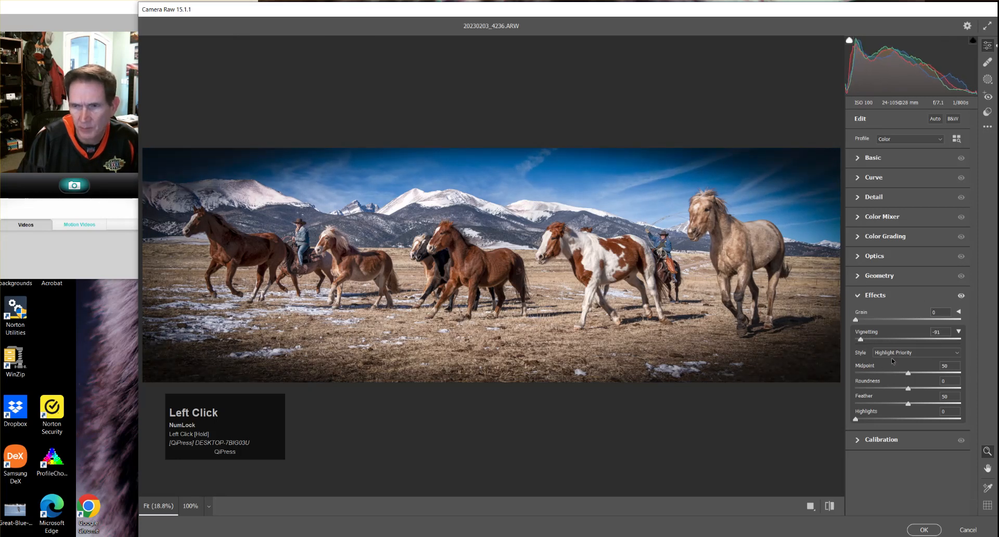
left_click_drag(909, 405, 896, 373)
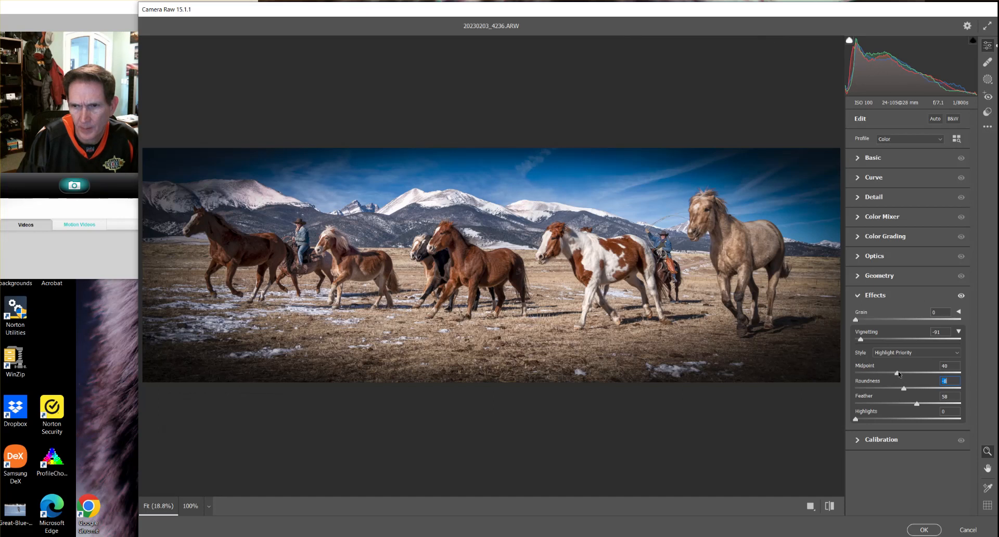
left_click_drag(898, 373, 890, 401)
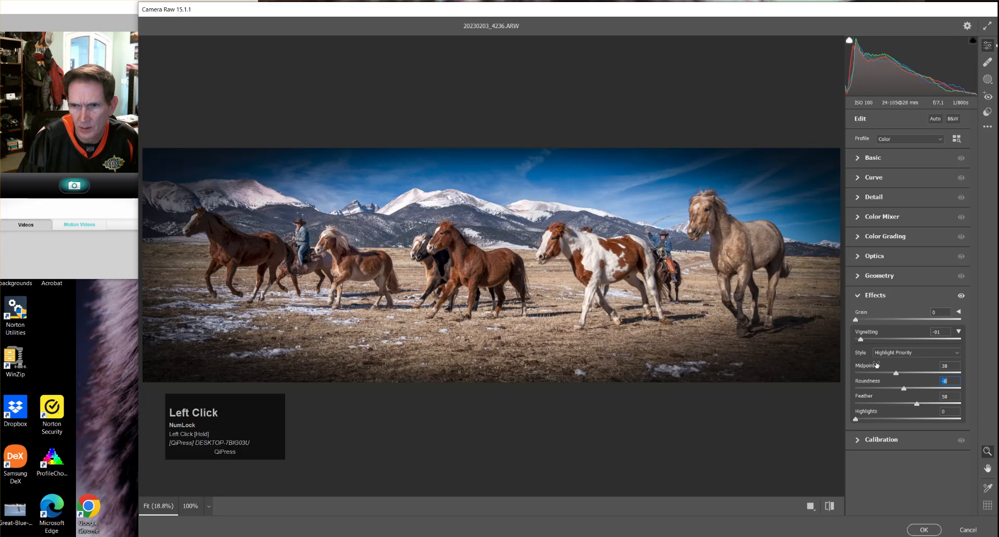
Set the Vignetting amount to -22 and its Highlights to 6, and apply the Camera Raw Filter.
left_click_drag(860, 340, 896, 338)
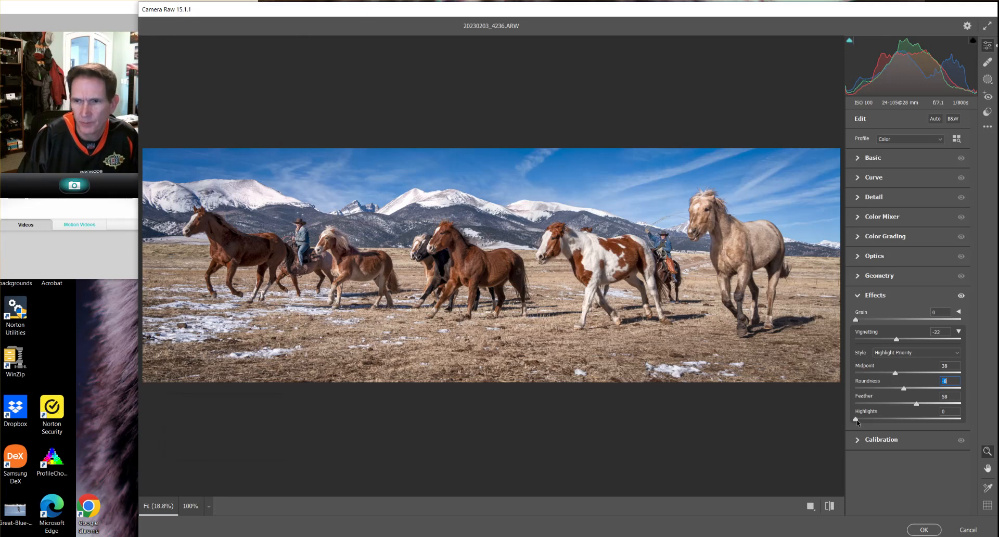
left_click_drag(858, 421, 864, 421)
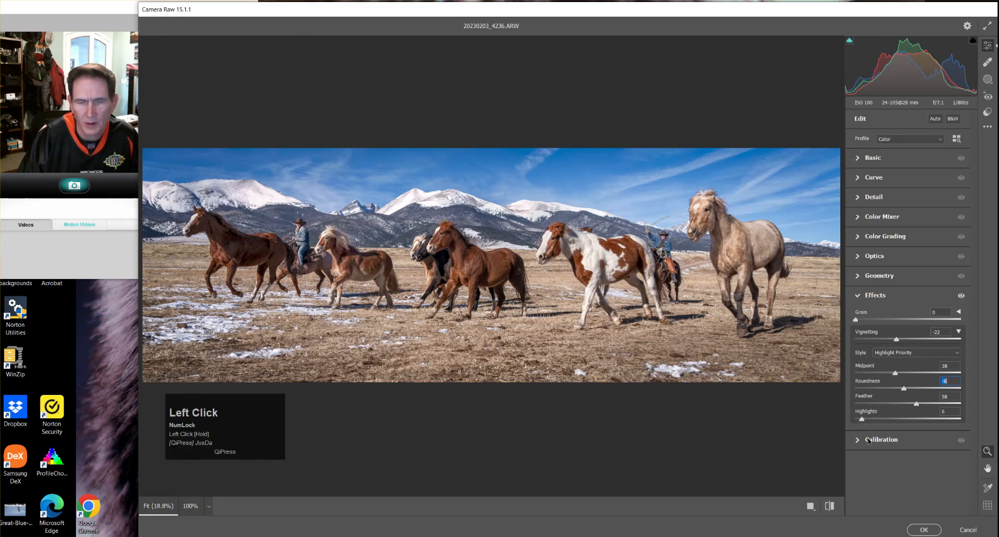
left_click(938, 532)
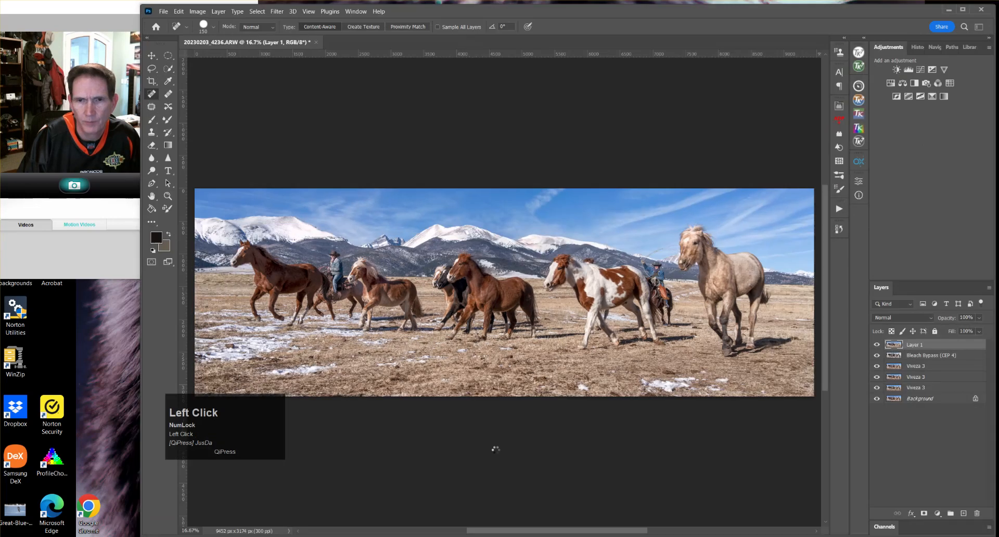
Compare the photo with and without the vignette on Layer 1, and hide every layer above Background to view the starting image.
left_click(877, 346)
left_click(878, 346)
left_click(878, 347)
left_click(877, 347)
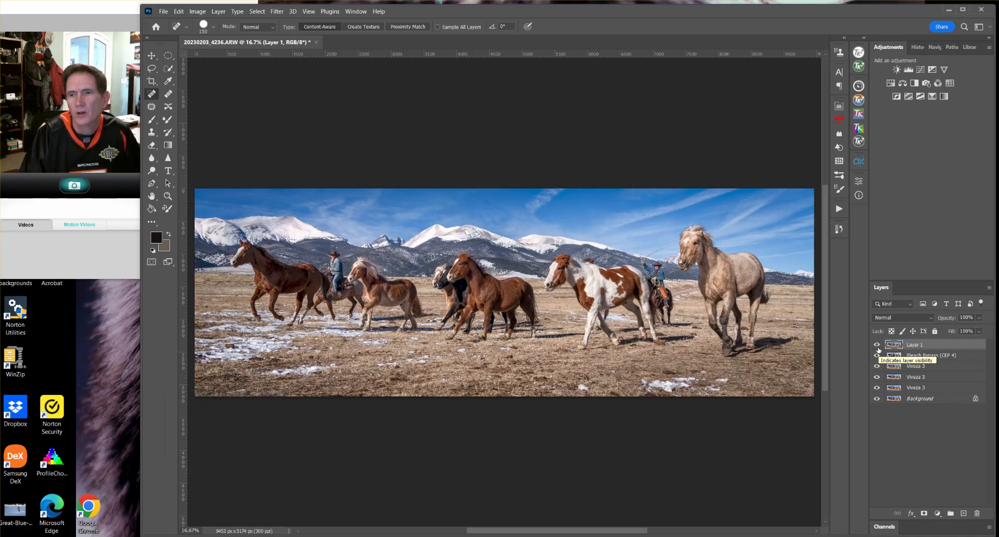
left_click(877, 345)
left_click(877, 356)
left_click(877, 366)
left_click(876, 377)
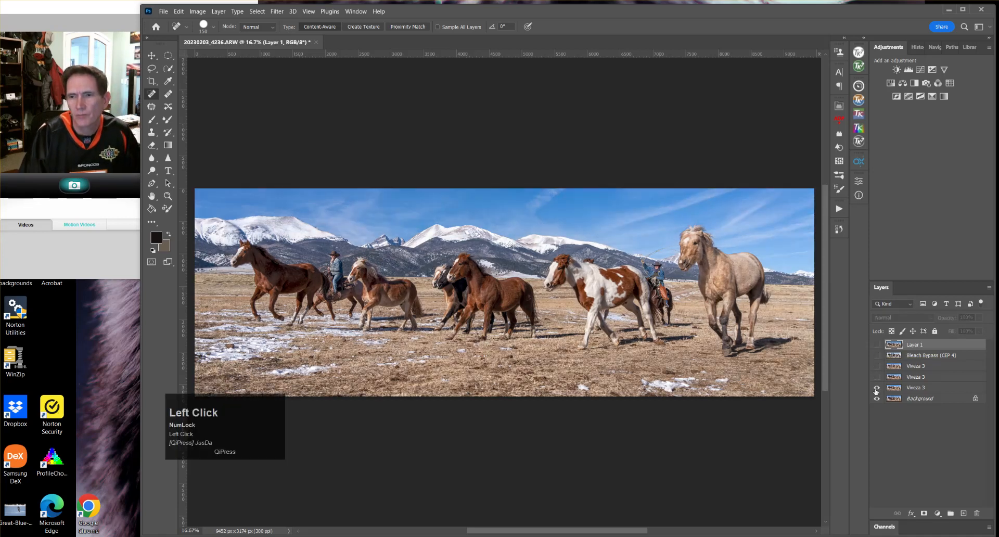
left_click(876, 387)
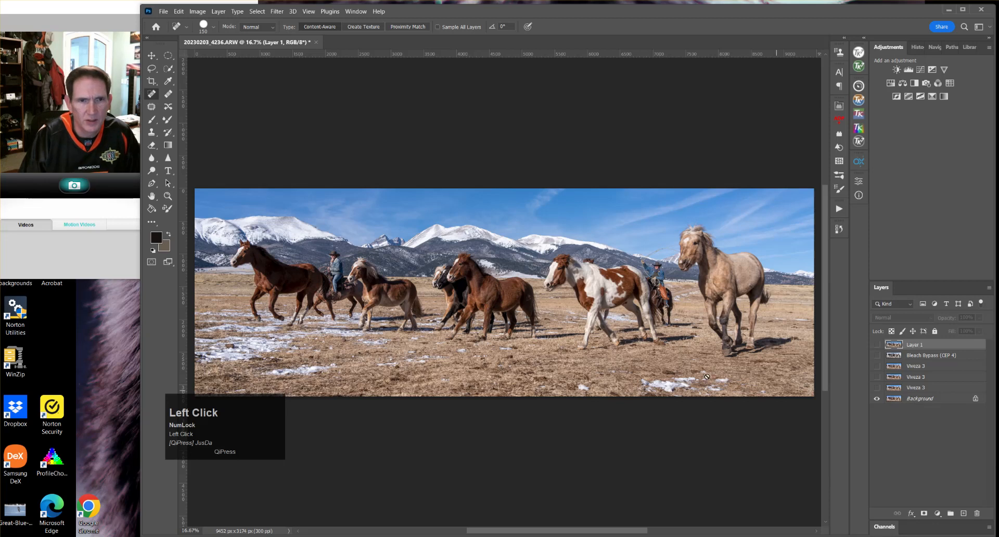
Show the hidden layers again one at a time, from the lowest Viveza 3 layer up to Layer 1, to review each edit.
left_click(877, 388)
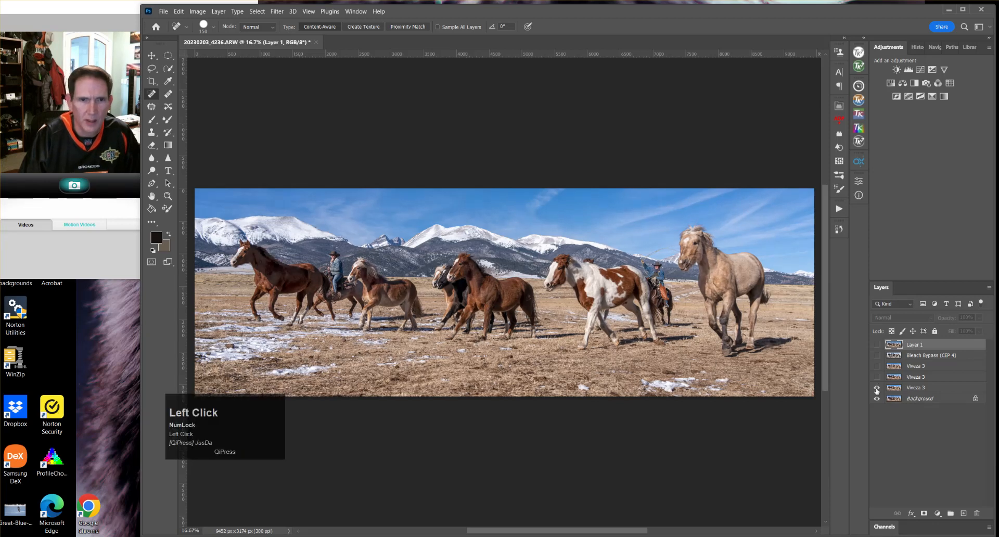
left_click(877, 377)
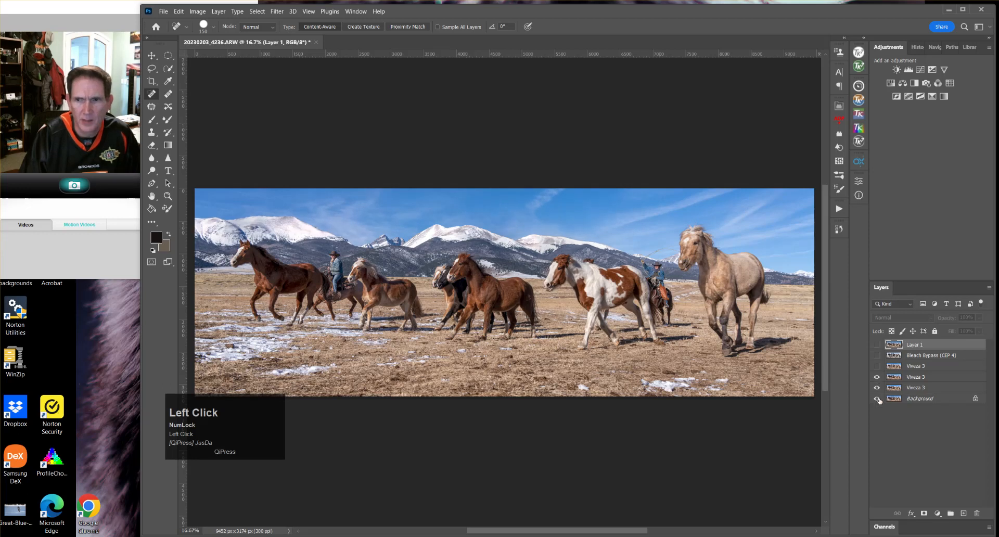
left_click(877, 366)
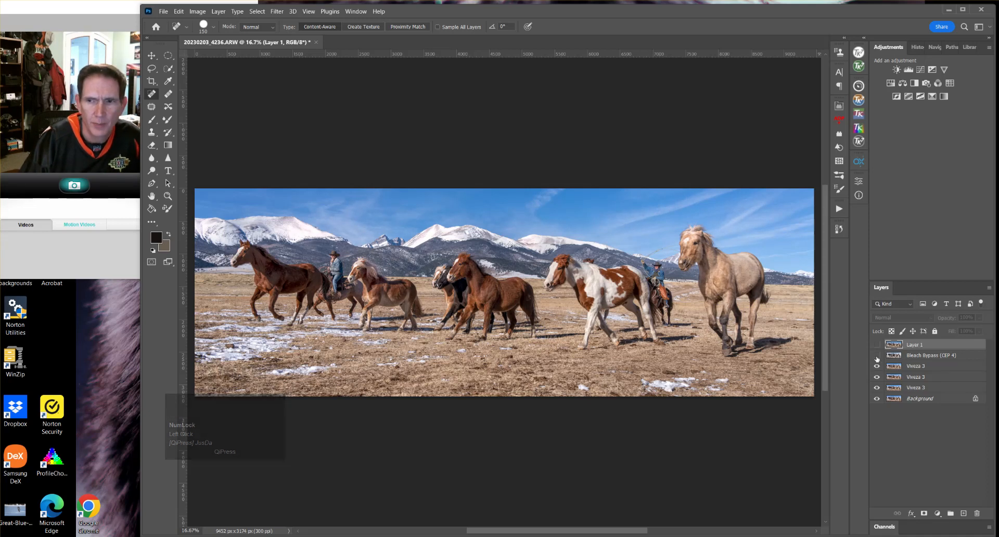
left_click(877, 356)
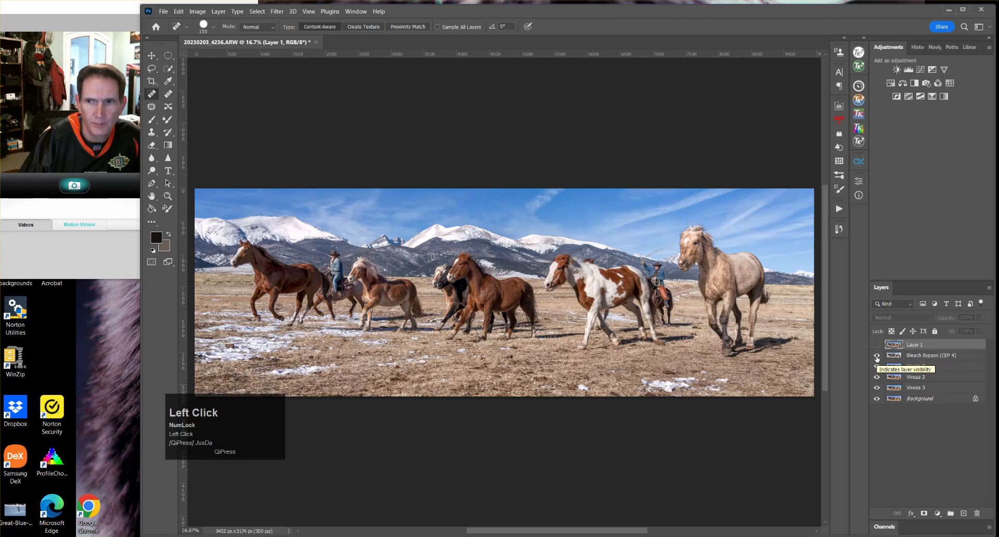
left_click(877, 345)
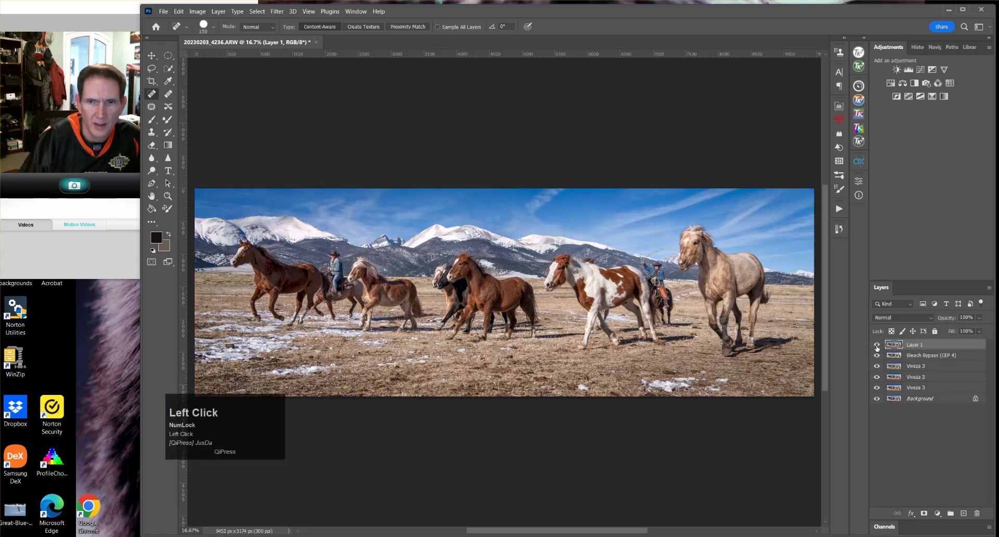